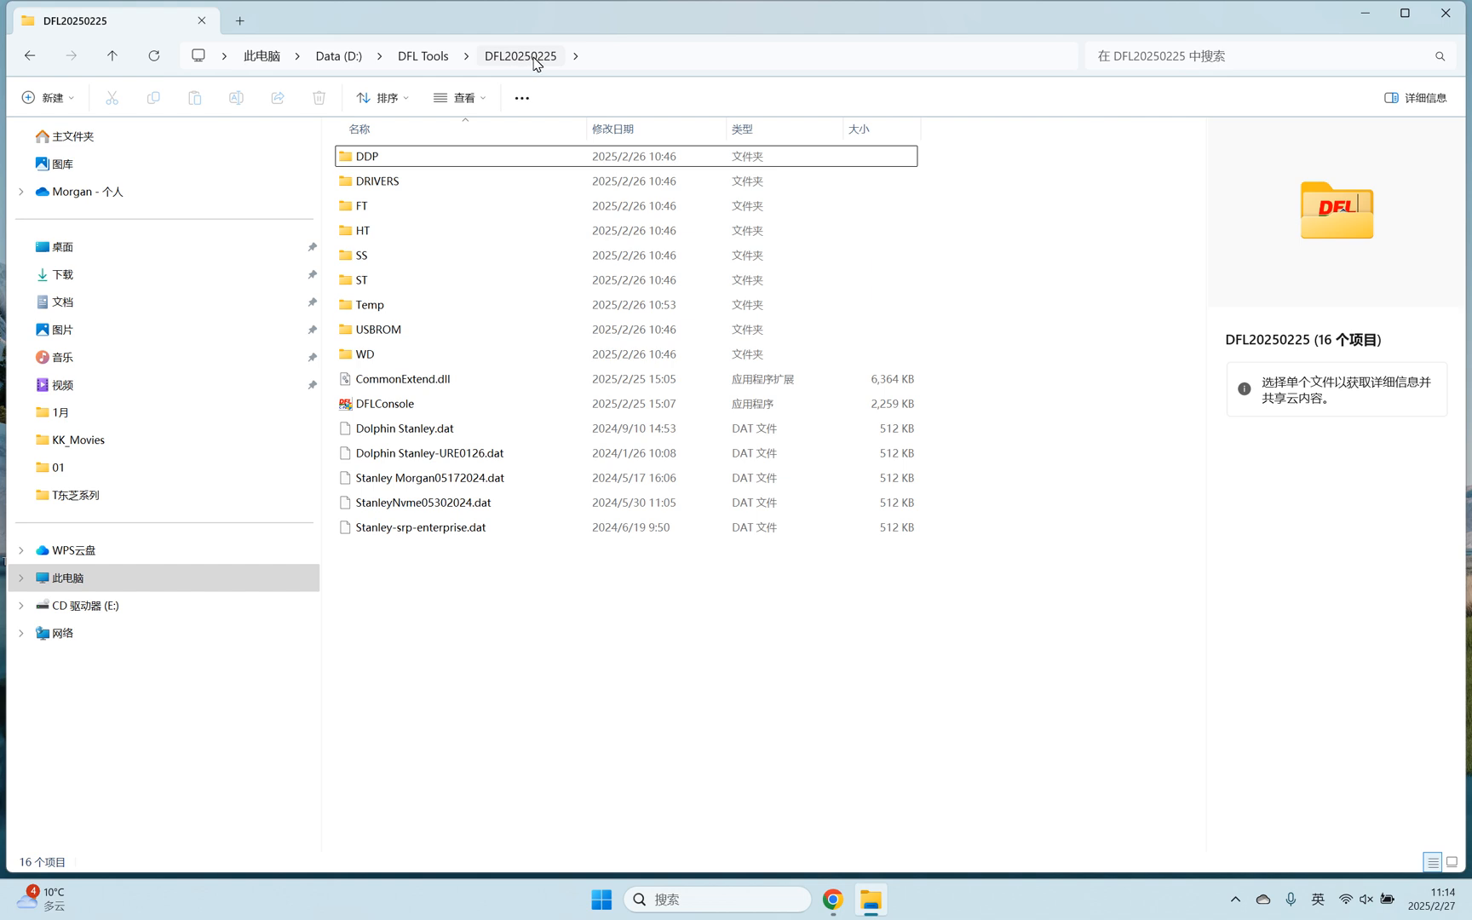
# Launch DFLConsole, open the DDP module on the SATA 0 port and power on the source disk
pyautogui.doubleClick(409, 406)
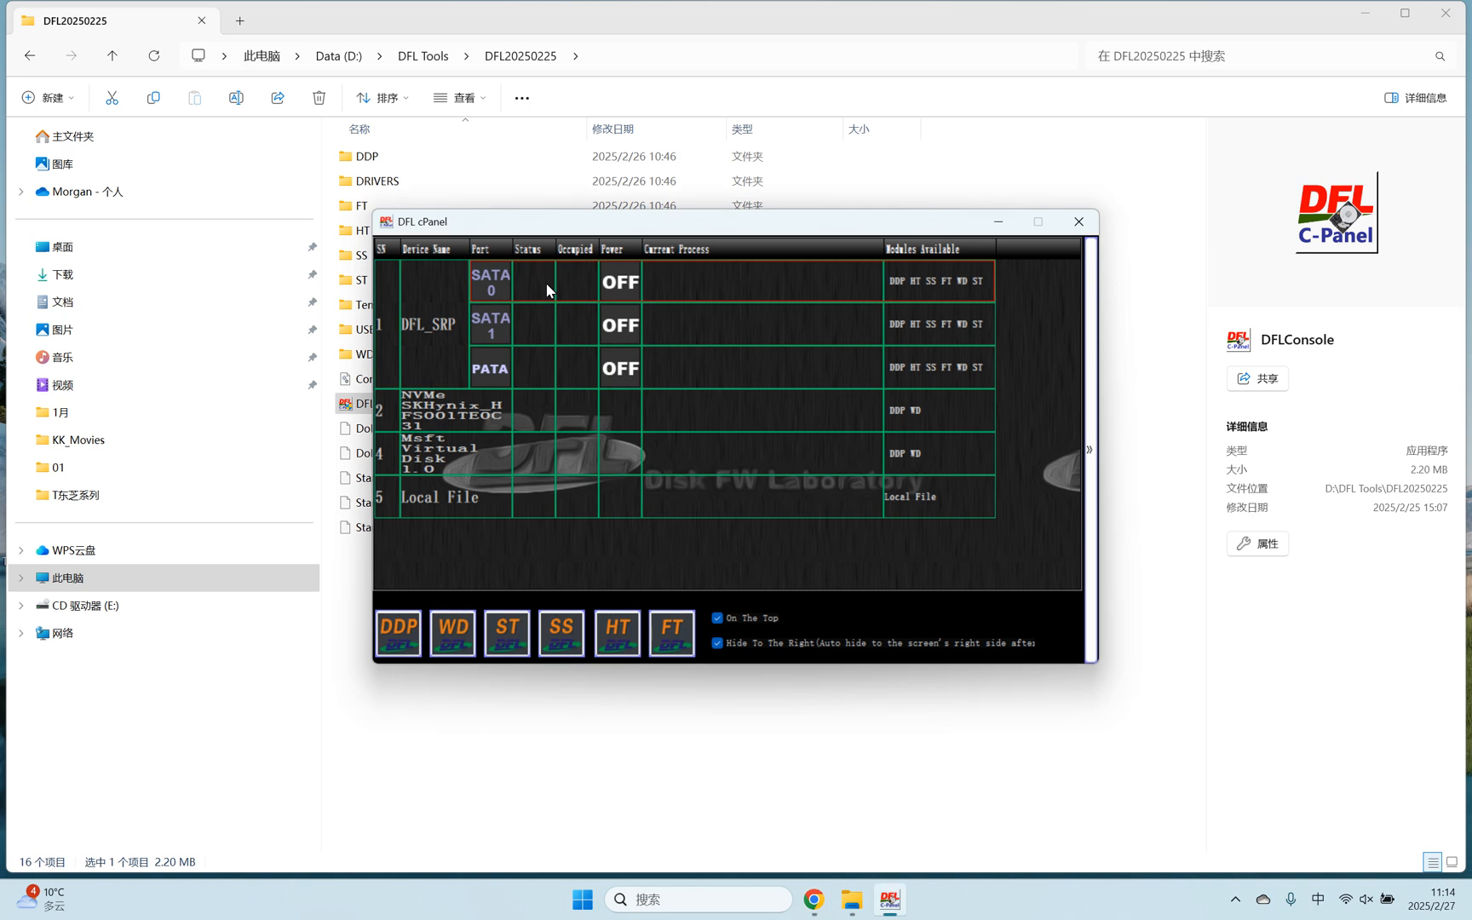
pyautogui.click(546, 291)
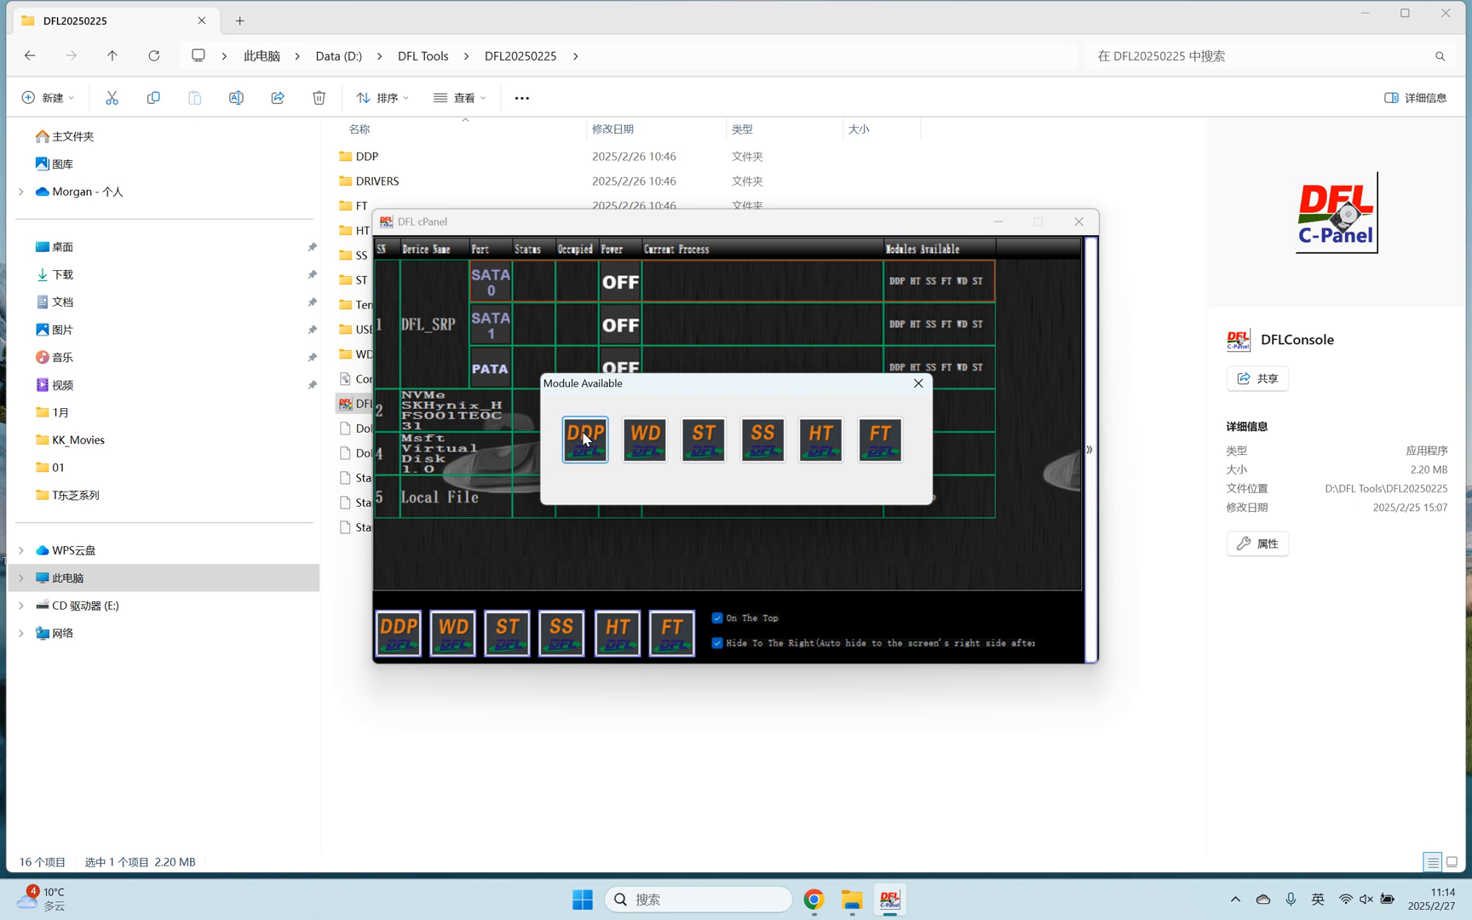
pyautogui.click(584, 436)
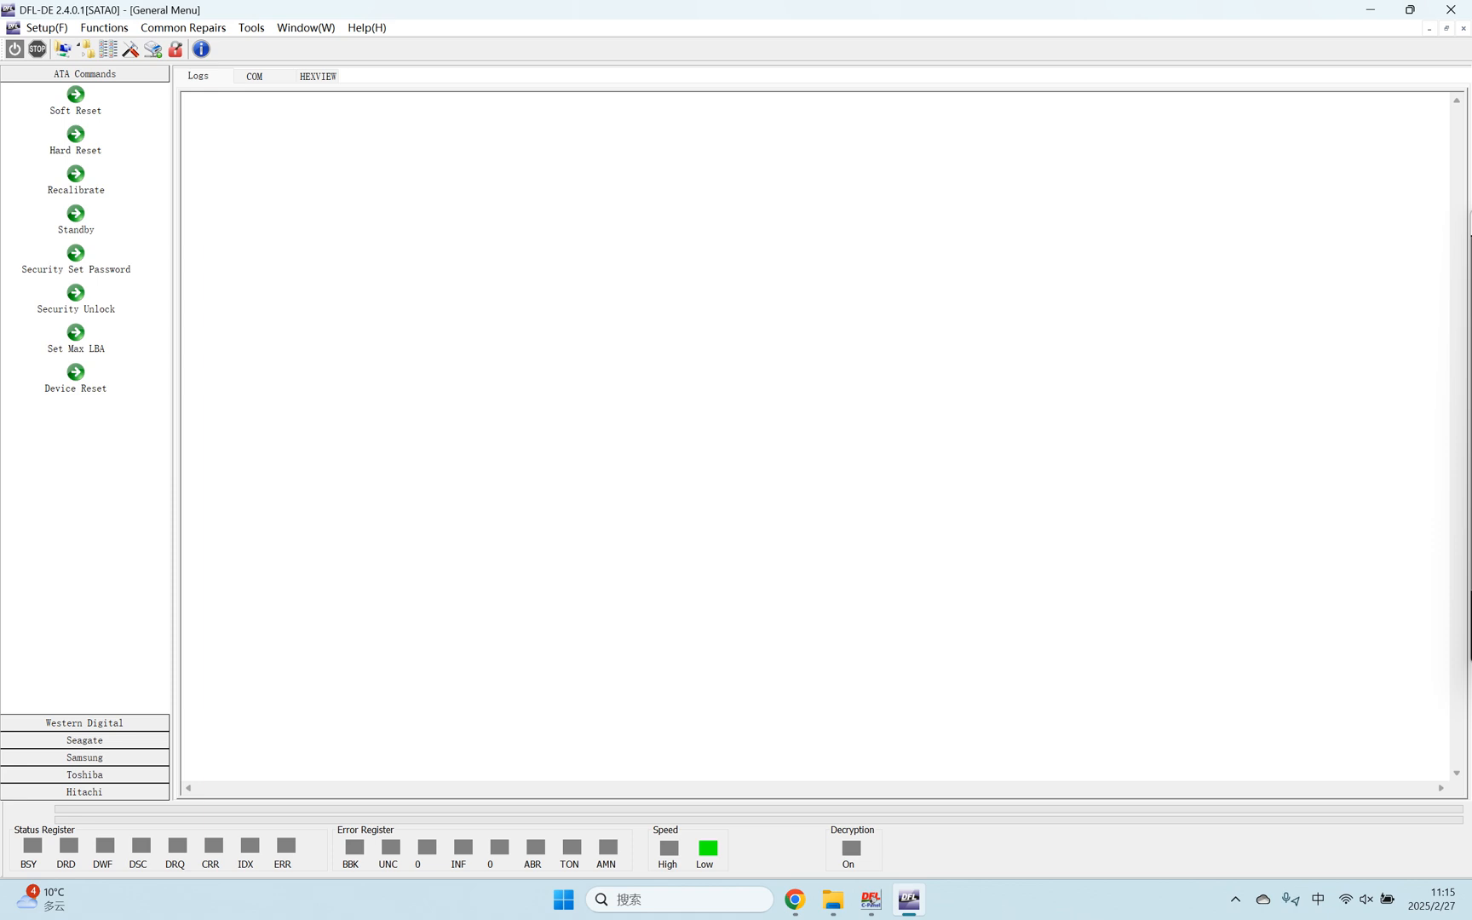
pyautogui.click(15, 48)
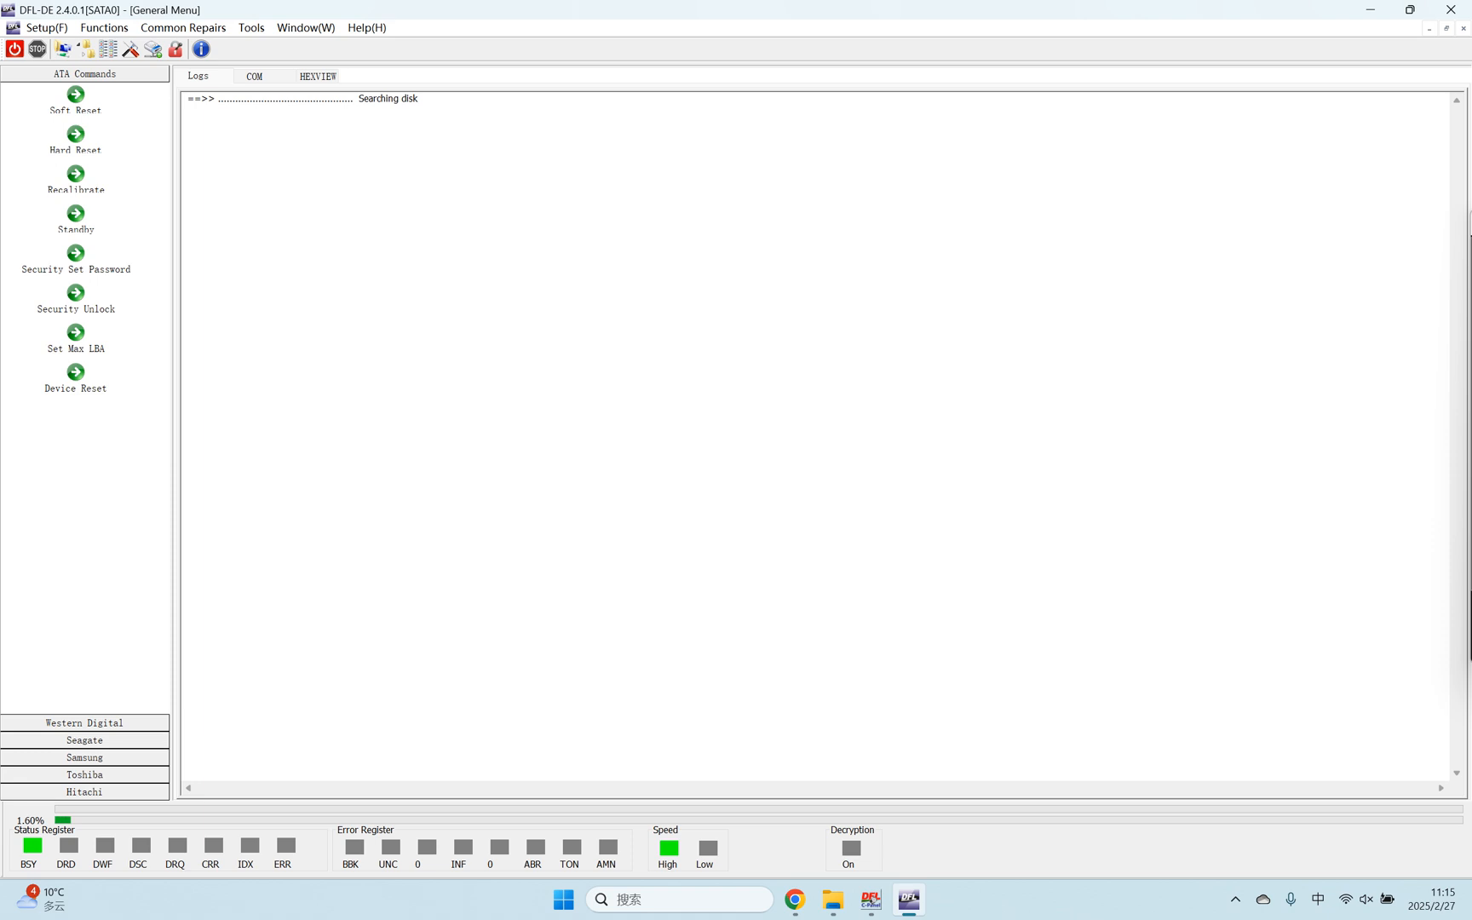
# Try to reach the drive's serial terminal through COM4 at 38400 baud by sending Ctrl+Z twice
pyautogui.click(255, 77)
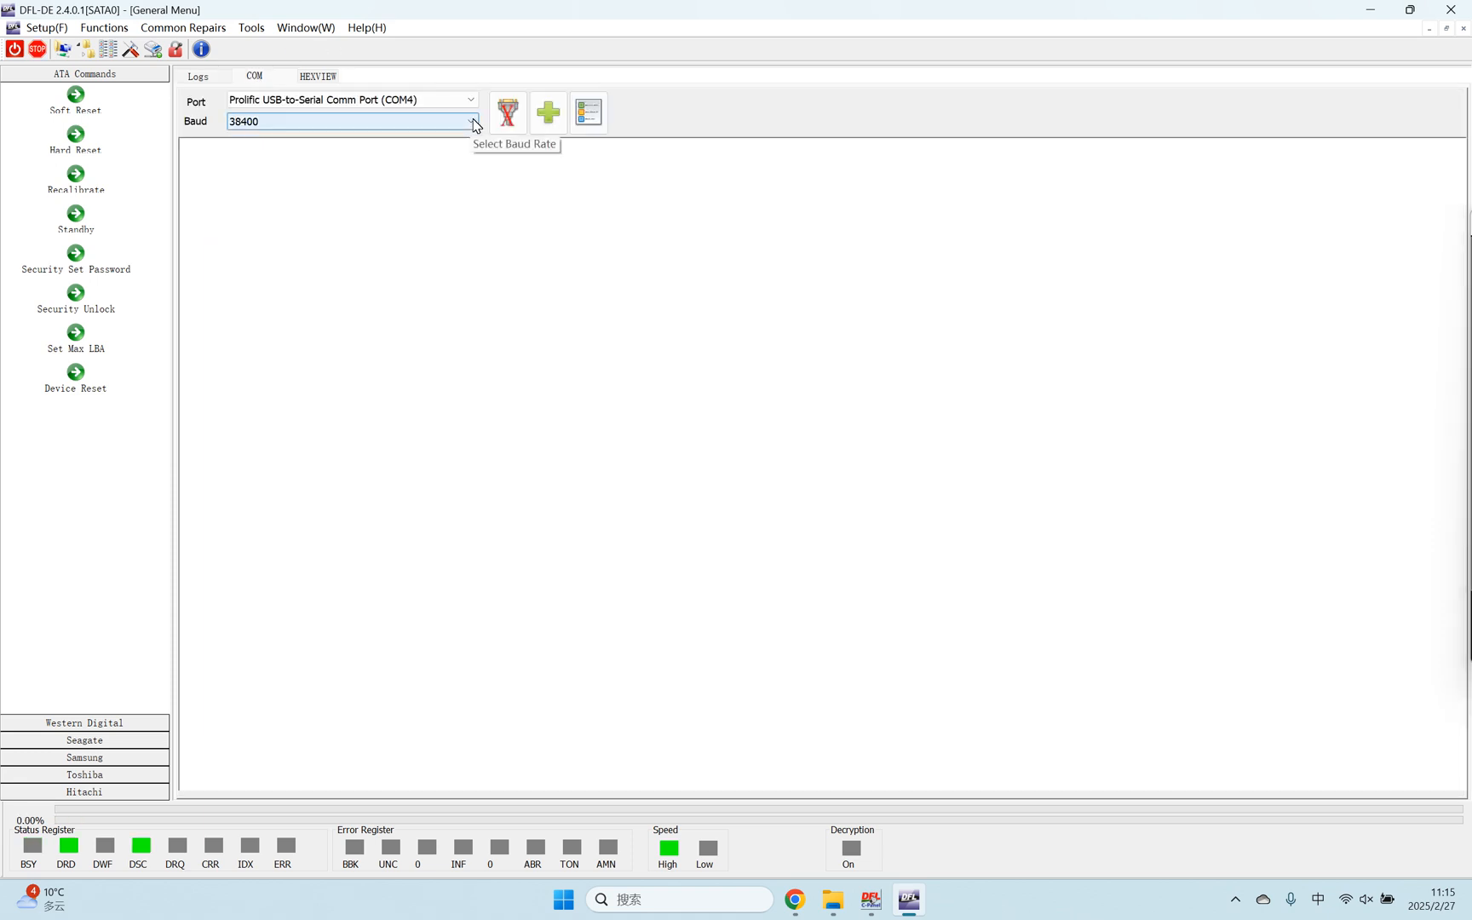
pyautogui.click(508, 118)
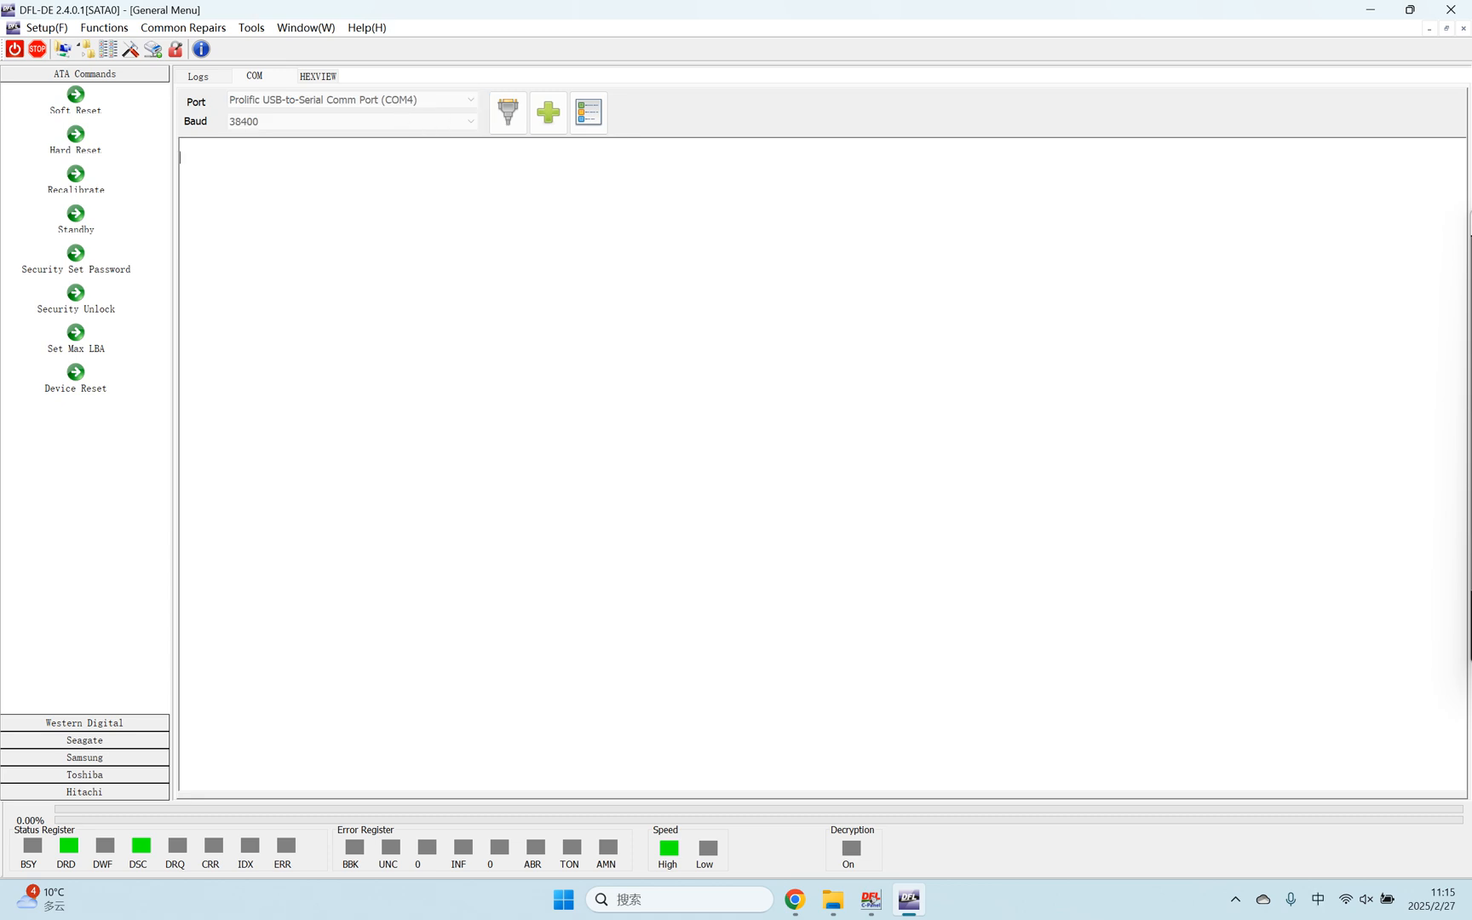
pyautogui.hotkey('ctrl', 'z')
pyautogui.hotkey('ctrl', 'z')
pyautogui.click(508, 111)
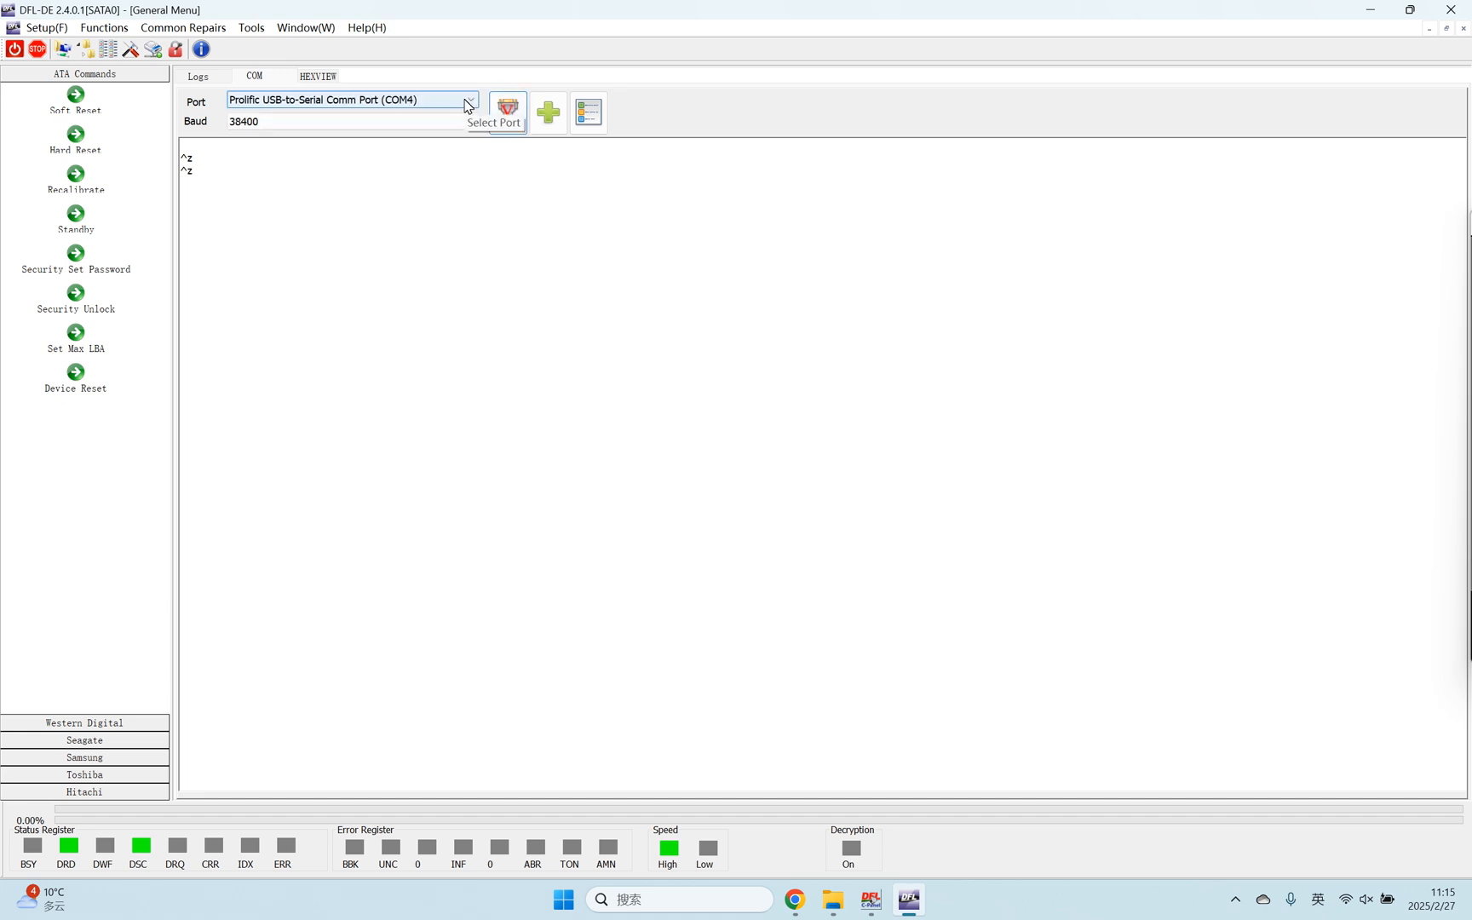
# Reconnect the terminal to the Prolific USB-to-Serial Comm Port (COM4) and send Ctrl+Z twice and Ctrl+T to the drive
pyautogui.click(468, 104)
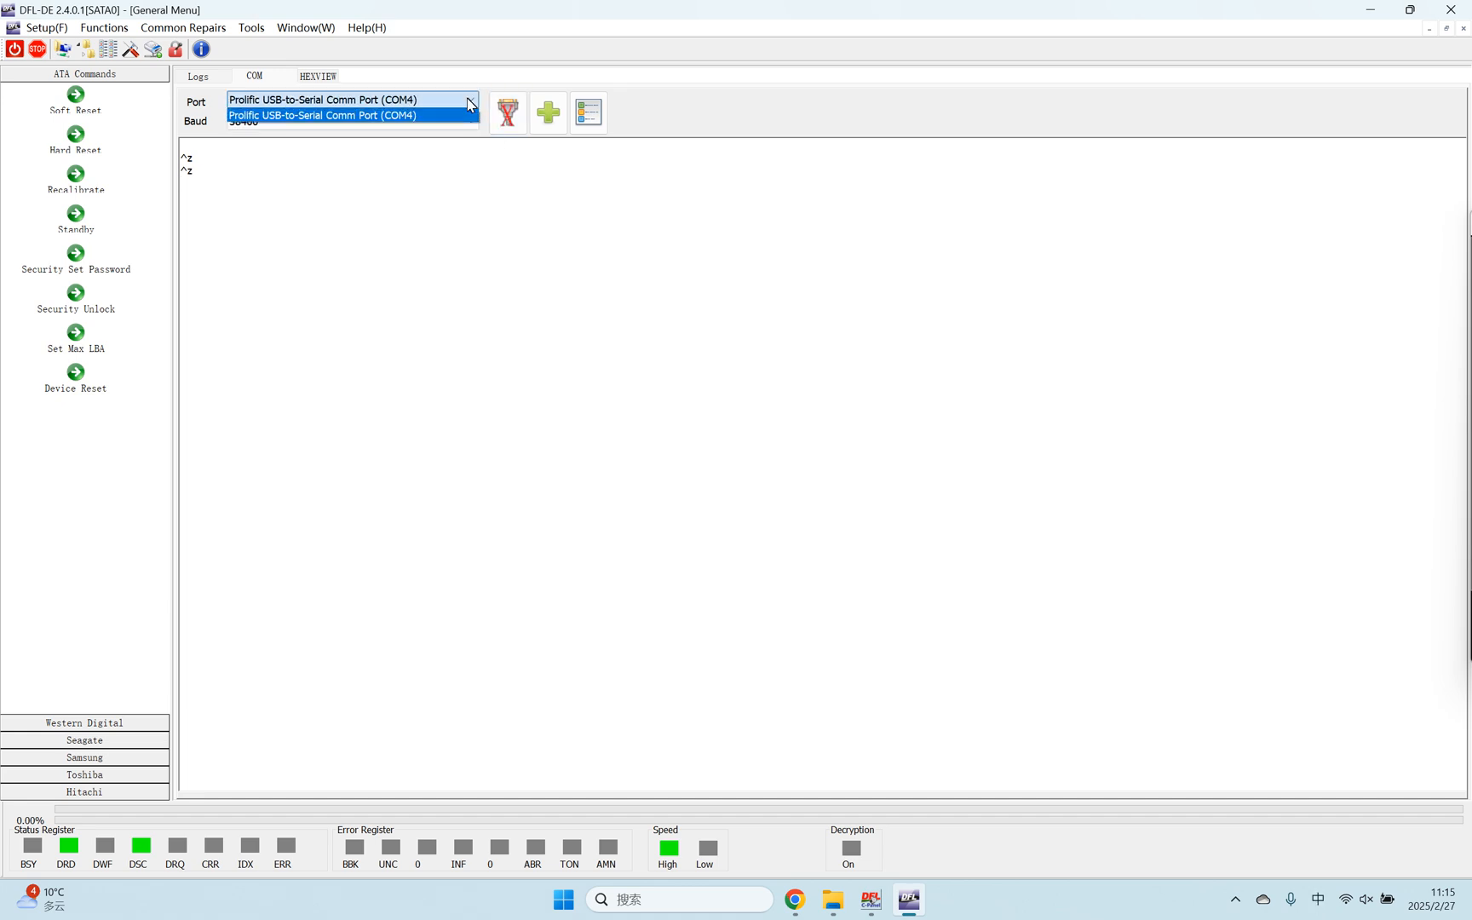
pyautogui.click(460, 115)
pyautogui.click(508, 111)
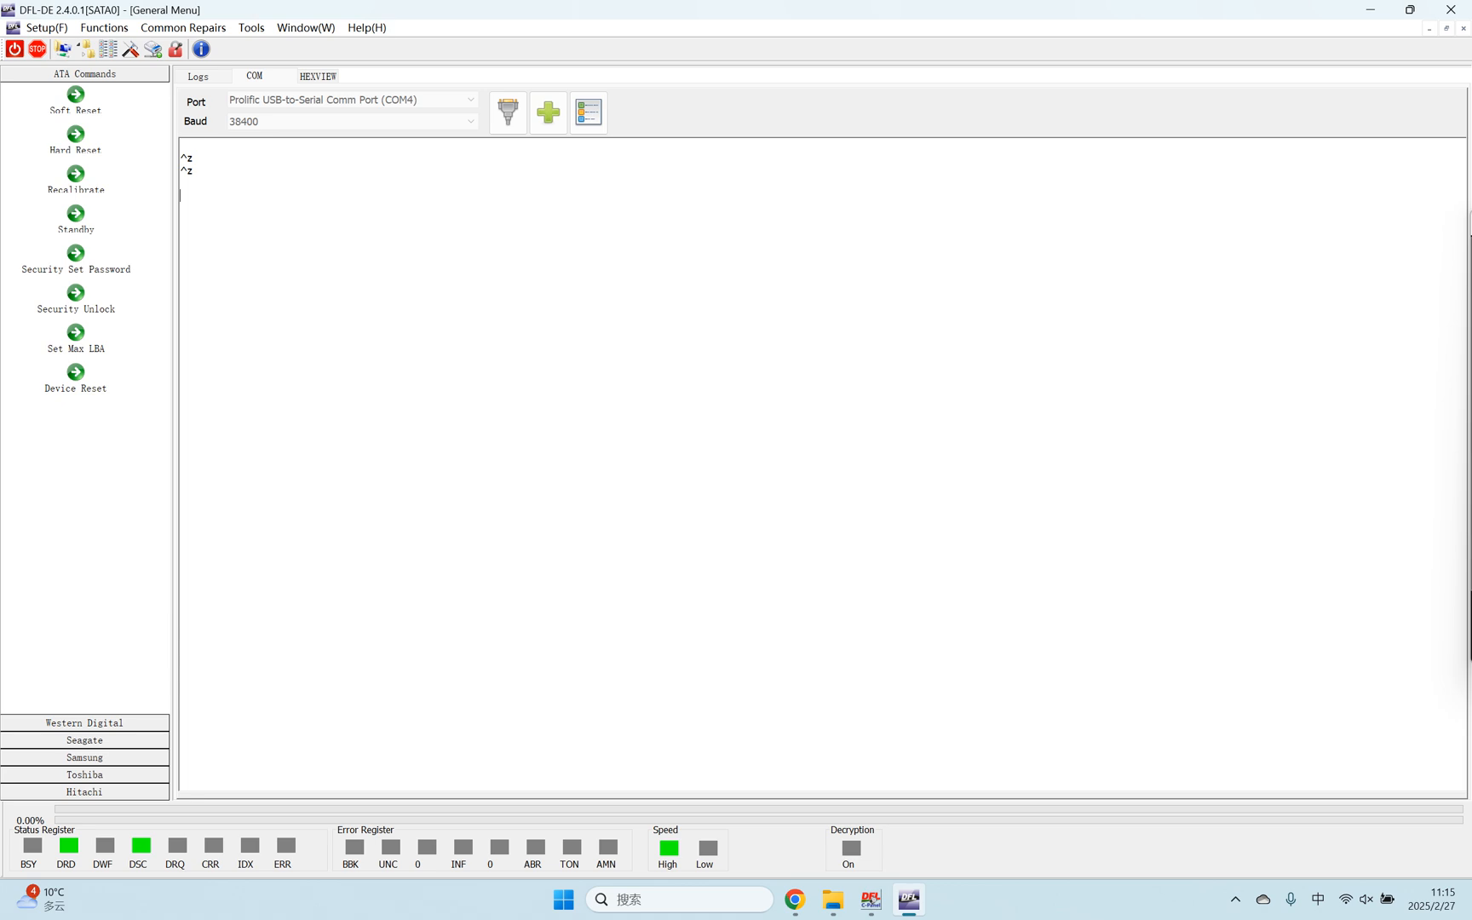
pyautogui.click(507, 113)
pyautogui.hotkey('ctrl', 'z')
pyautogui.hotkey('ctrl', 'z')
pyautogui.hotkey('ctrl', 't')
# Create a new Disk Image project from the ST2000LM007-1R8174 source disk to the SATA1 target, using Image To Disk
pyautogui.click(63, 49)
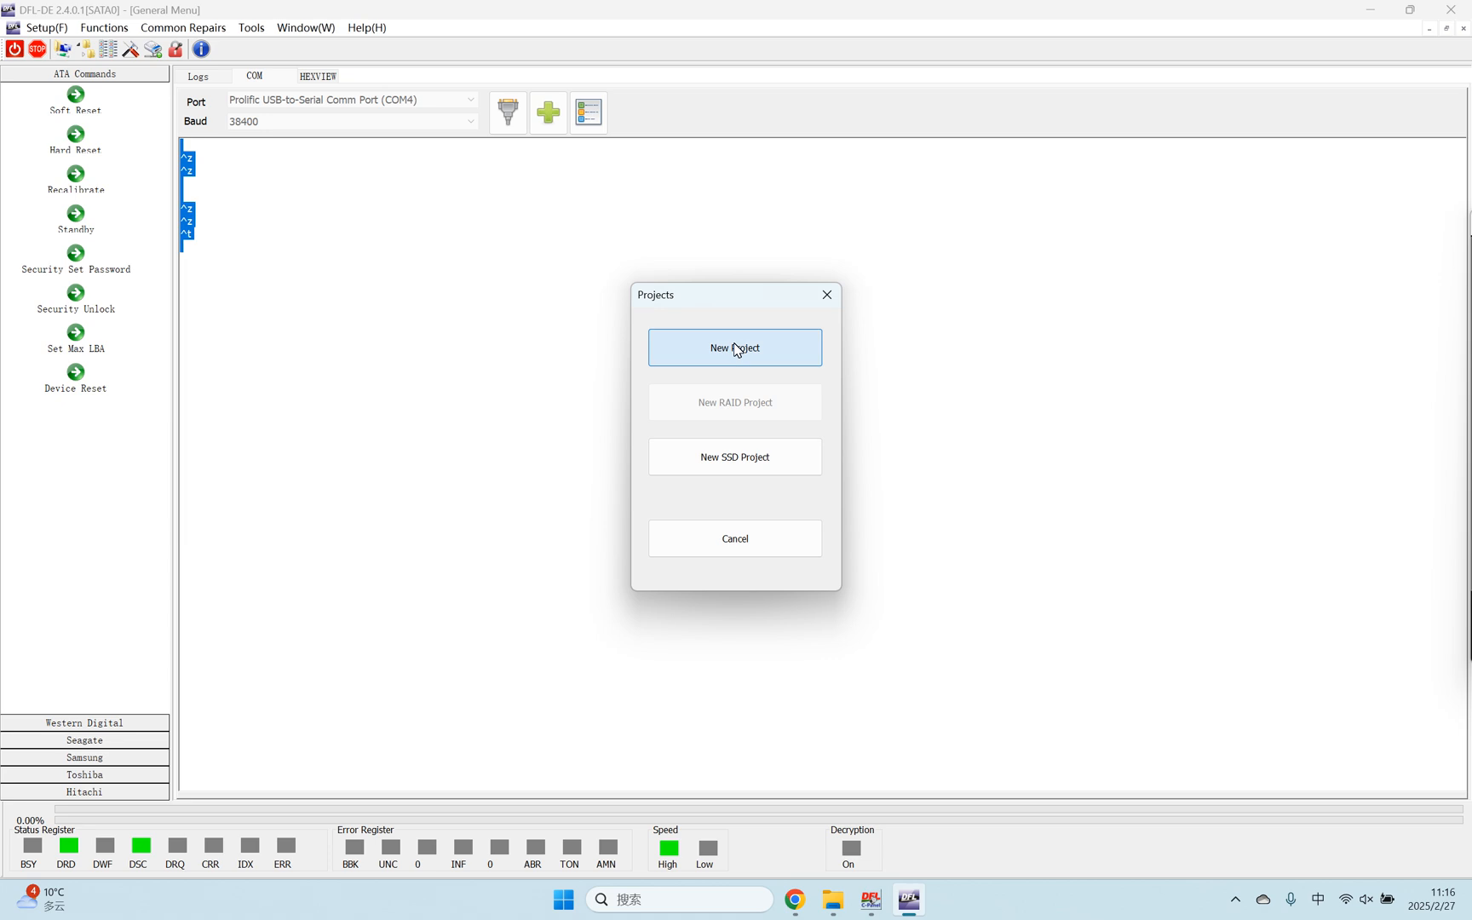
pyautogui.click(737, 348)
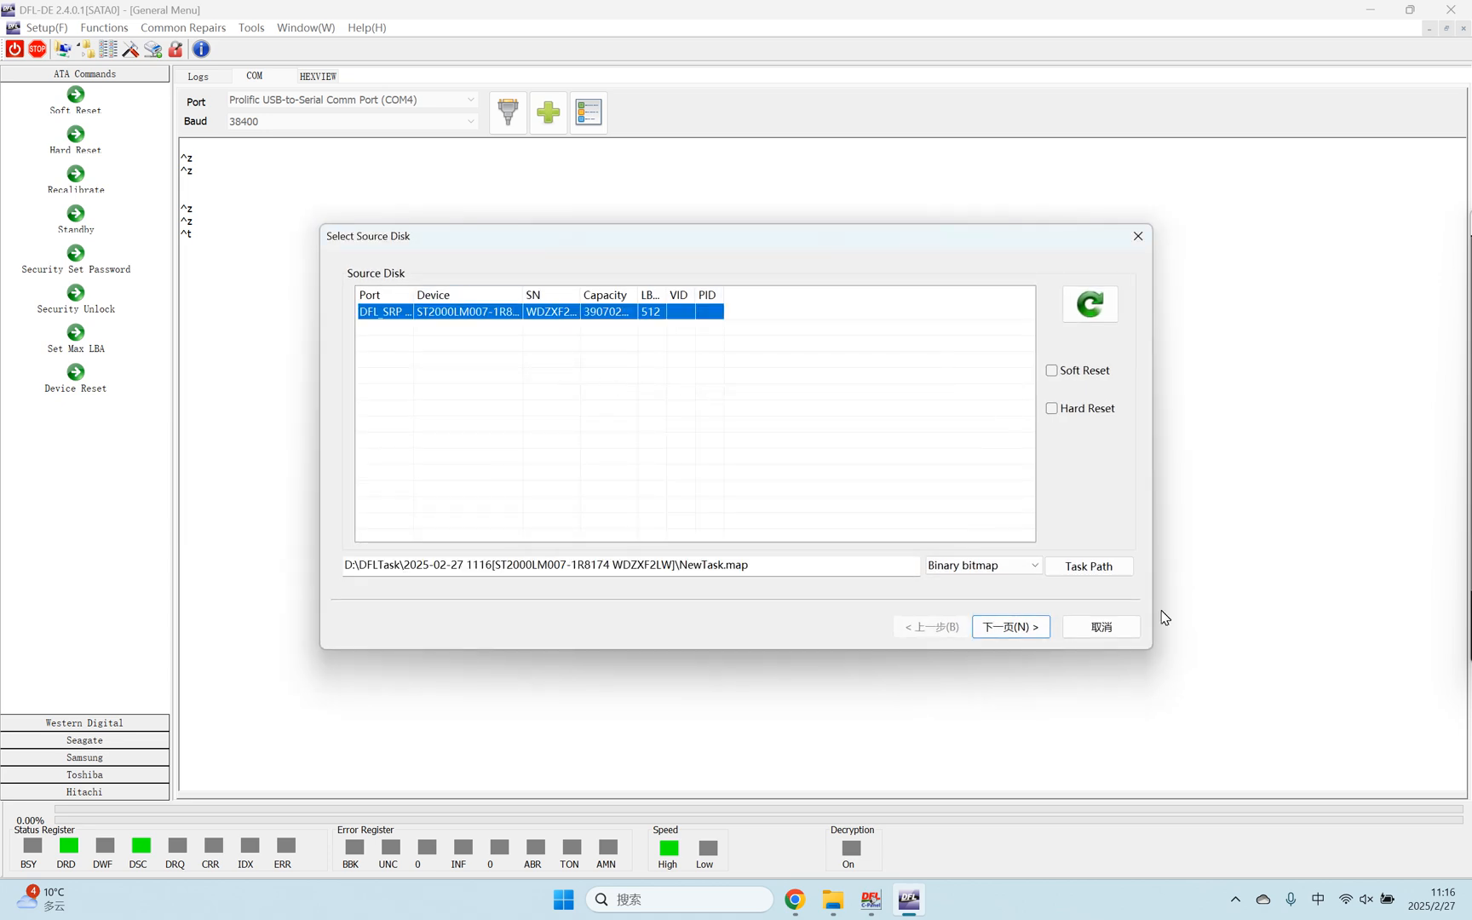
pyautogui.click(1027, 629)
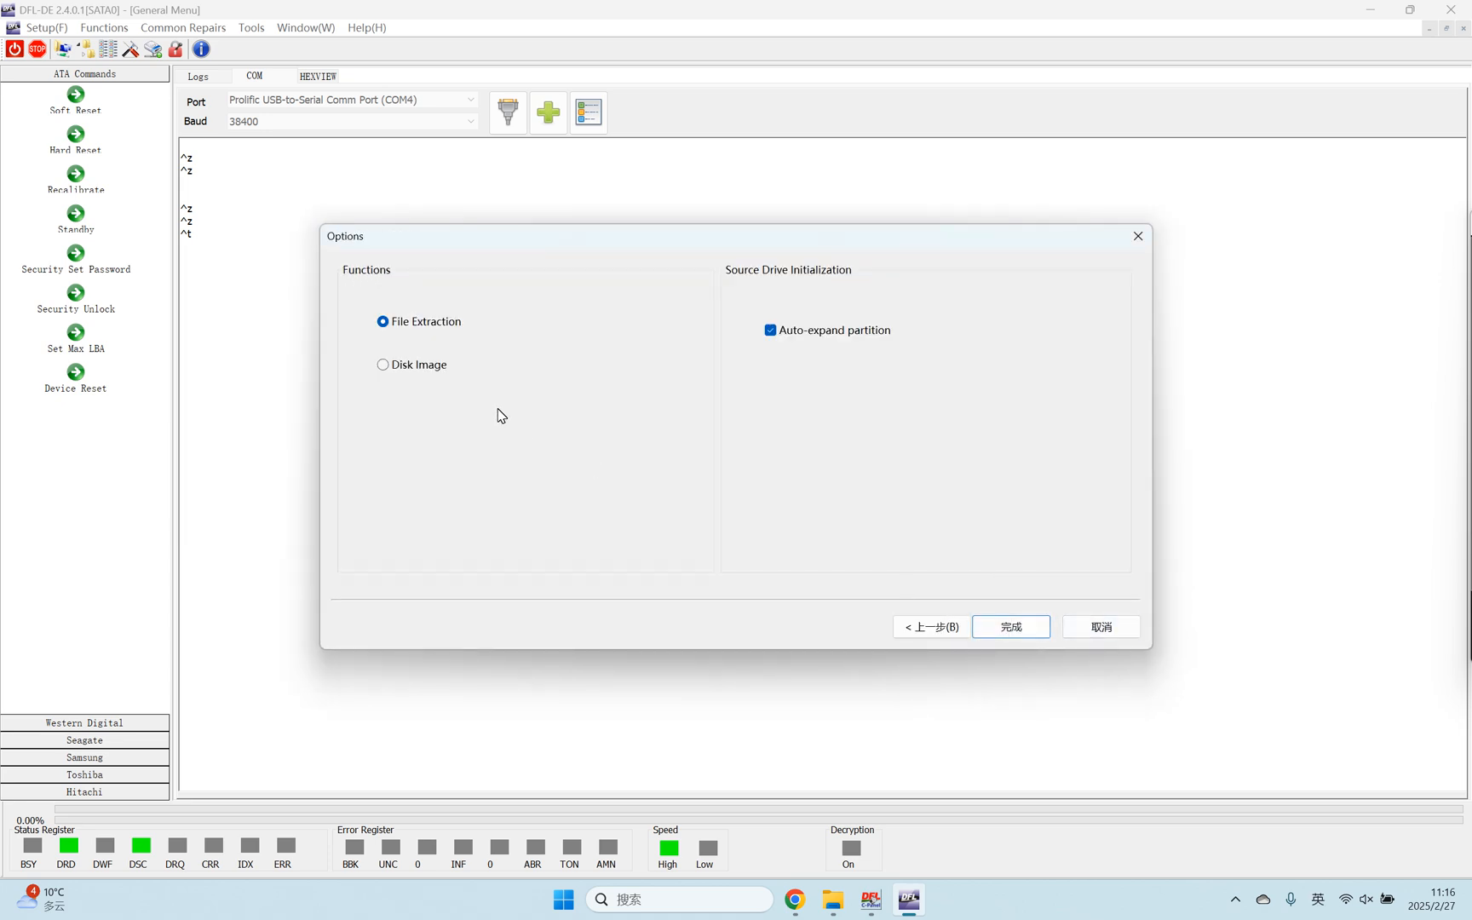
pyautogui.click(428, 365)
pyautogui.click(1010, 629)
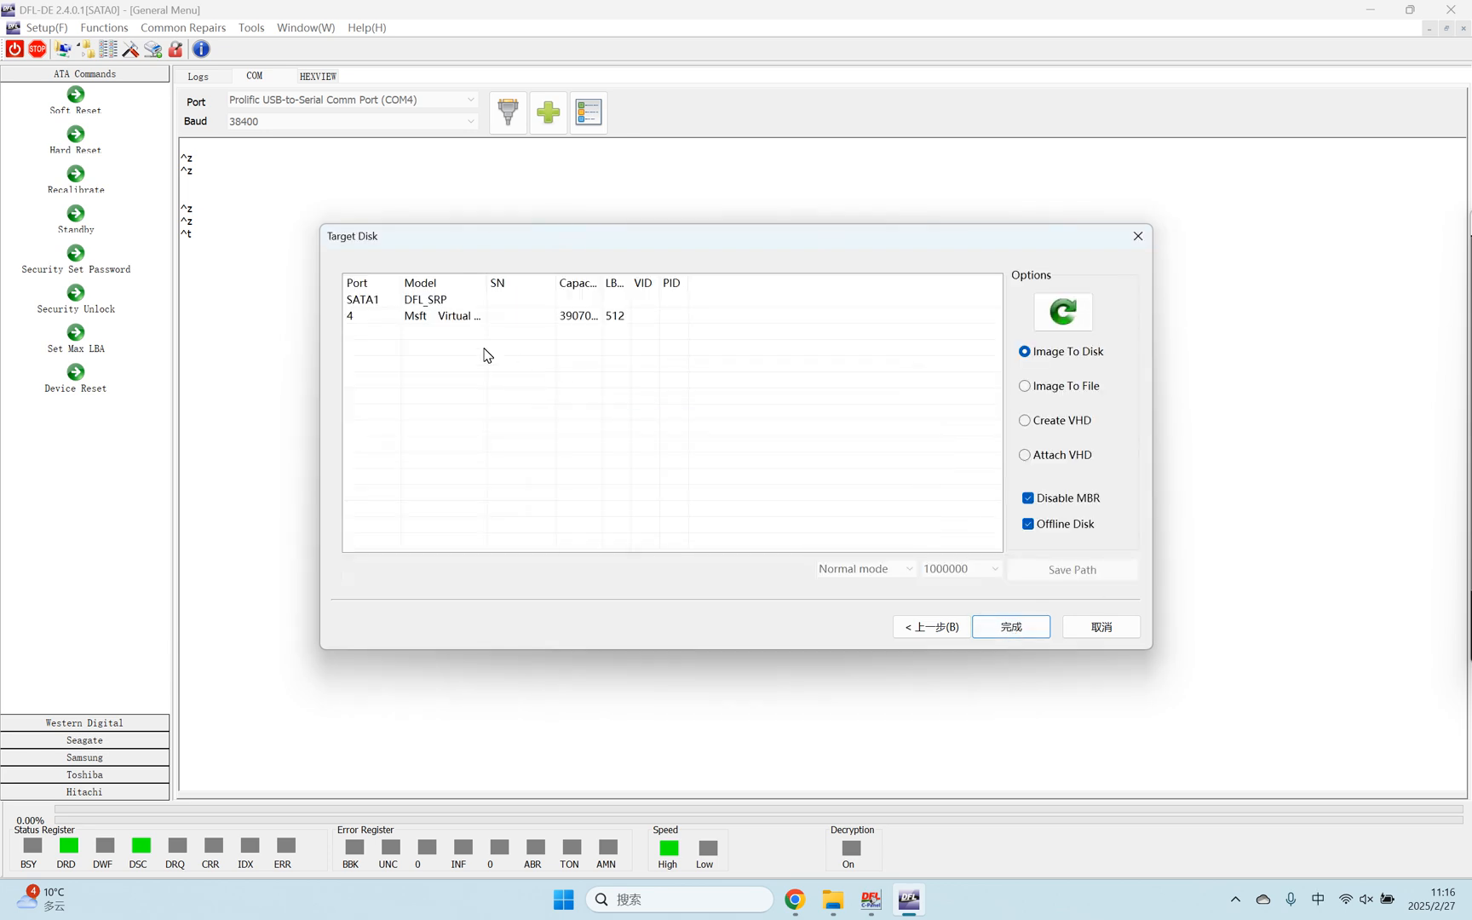
pyautogui.click(445, 301)
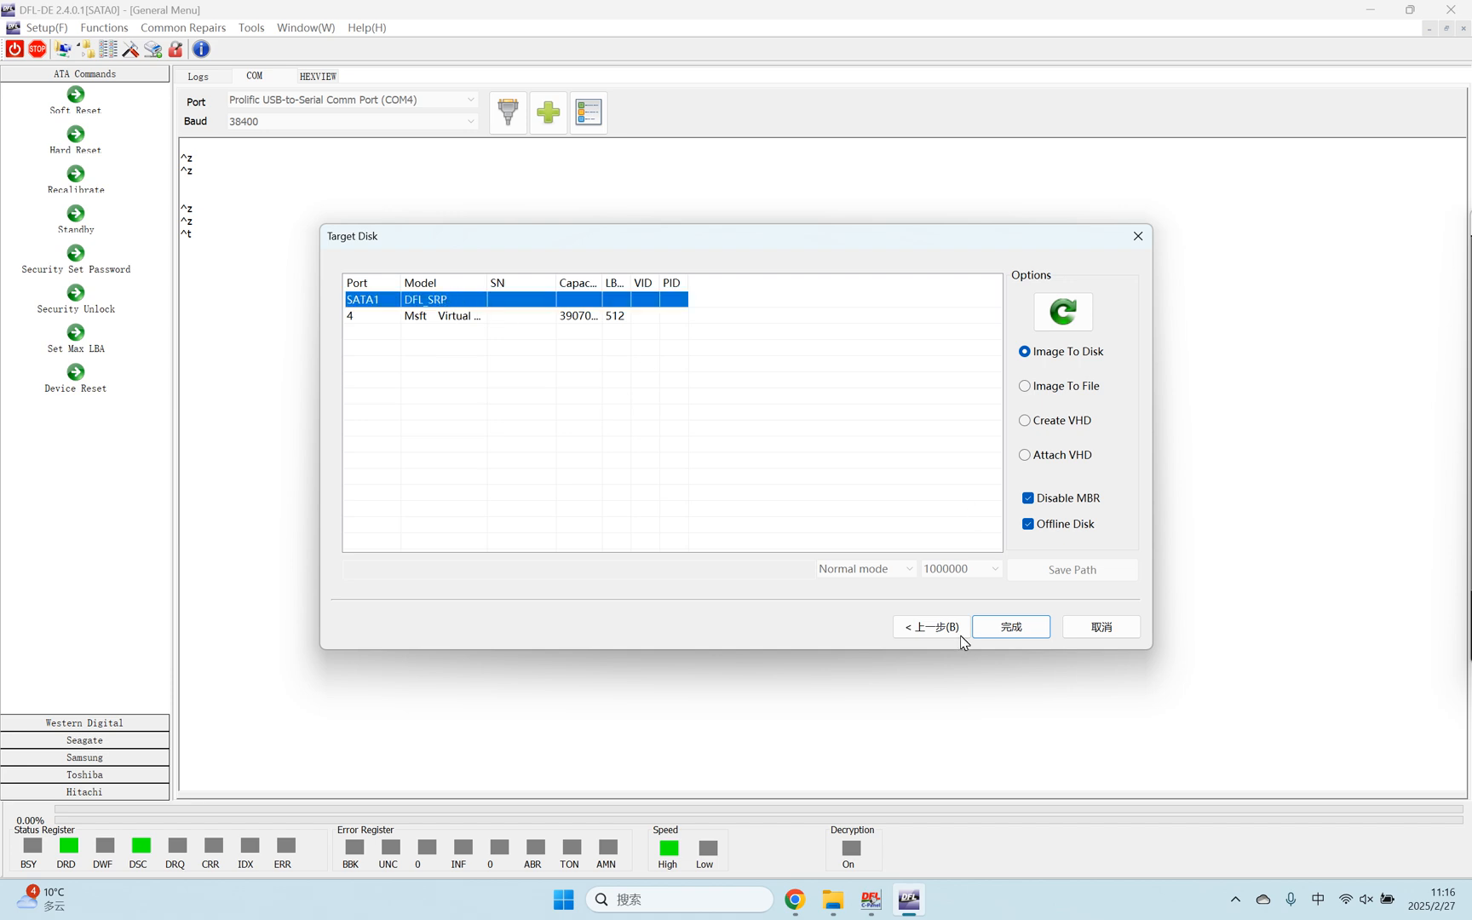
pyautogui.click(1017, 629)
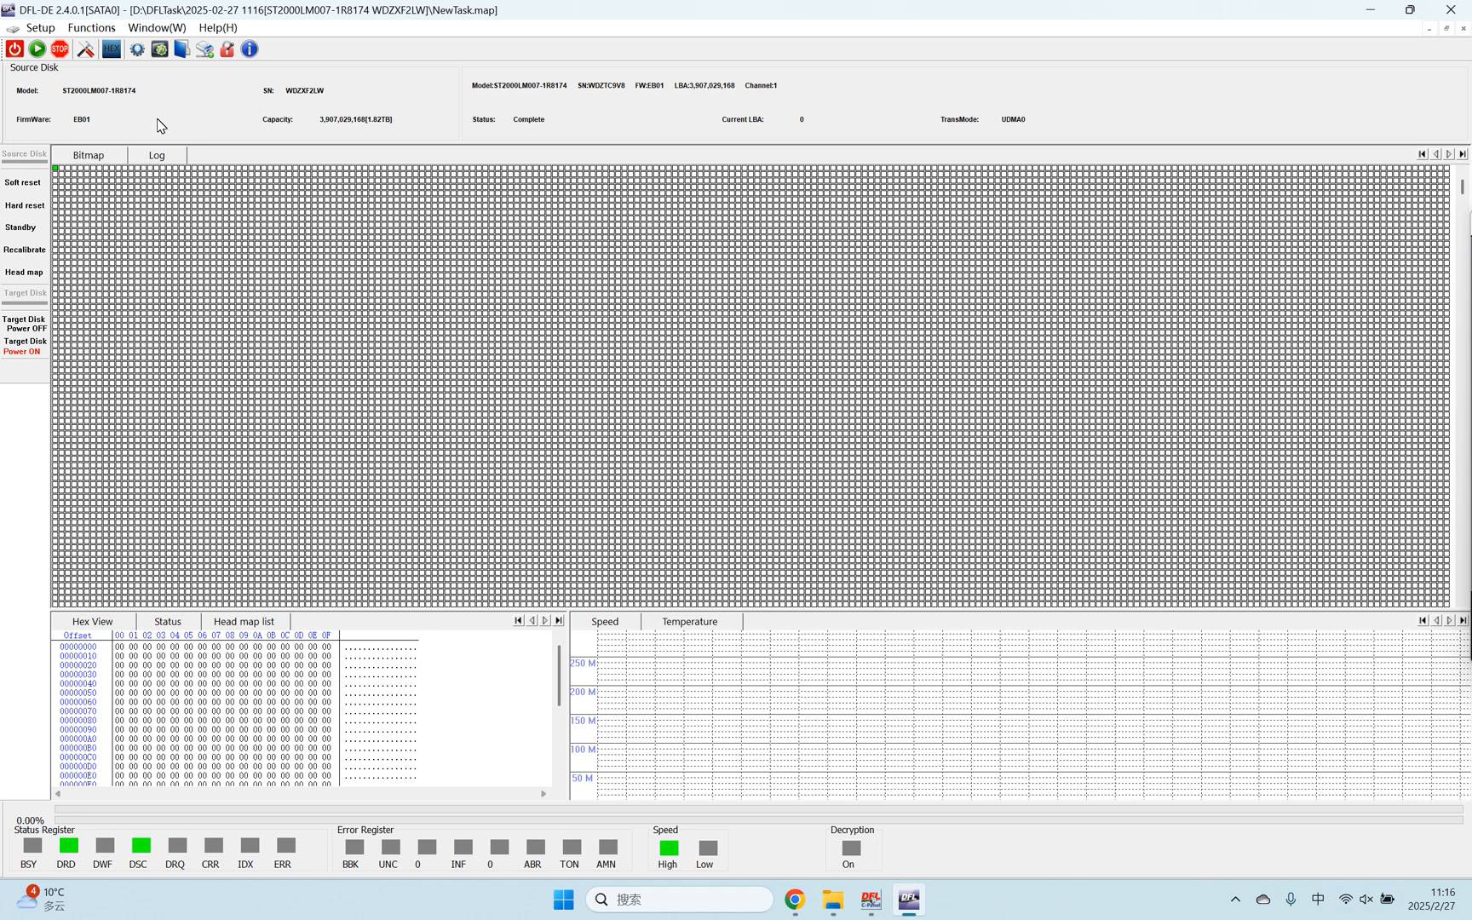
# Accept the imaging settings with Green Resource Mode on and set up the source disk's head map
pyautogui.click(90, 54)
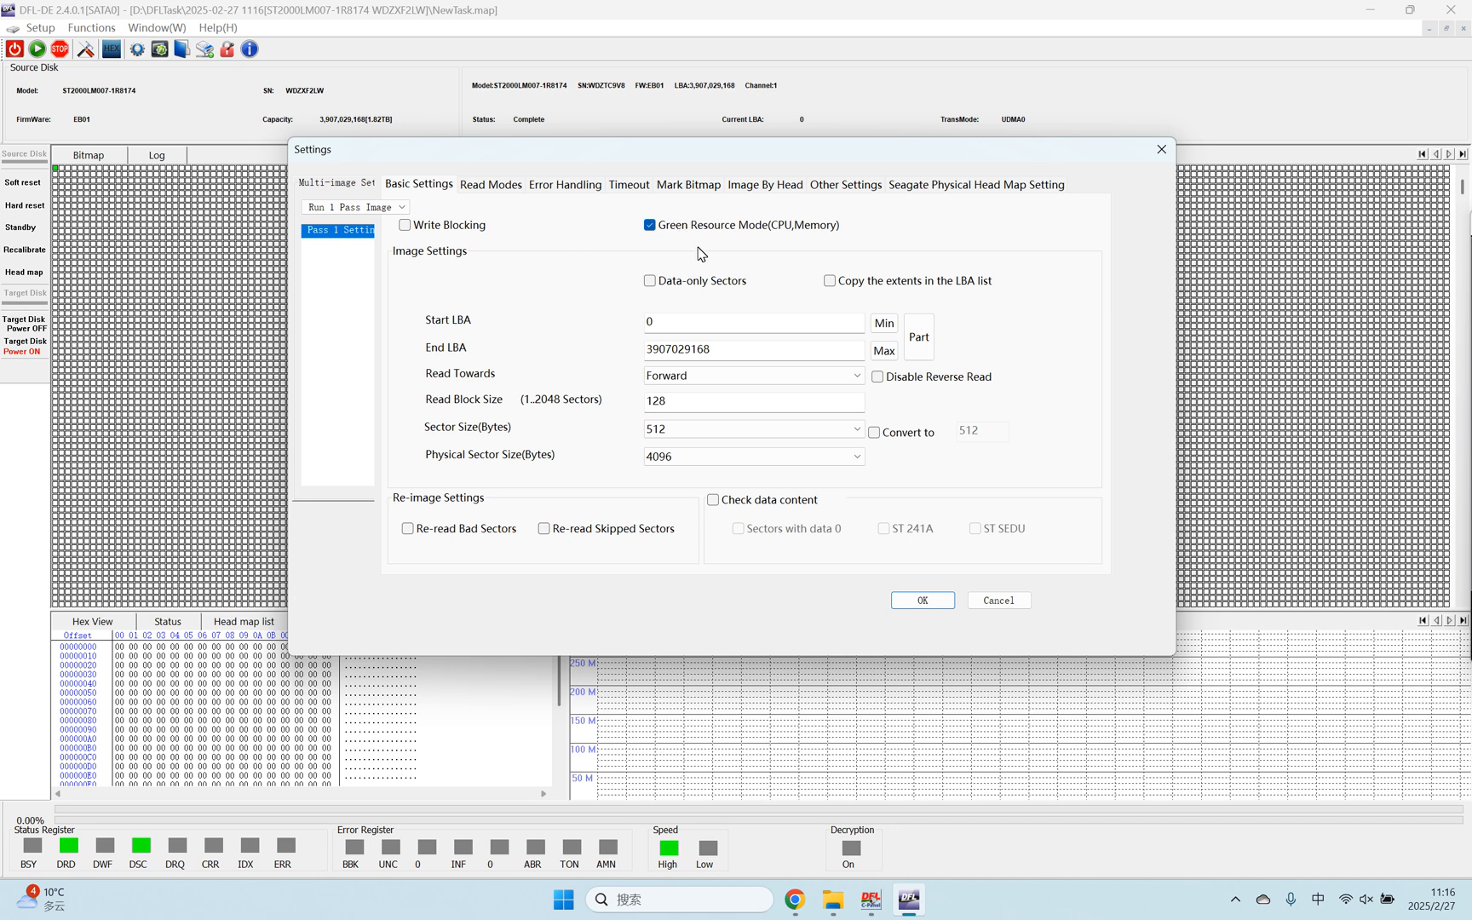
pyautogui.click(923, 601)
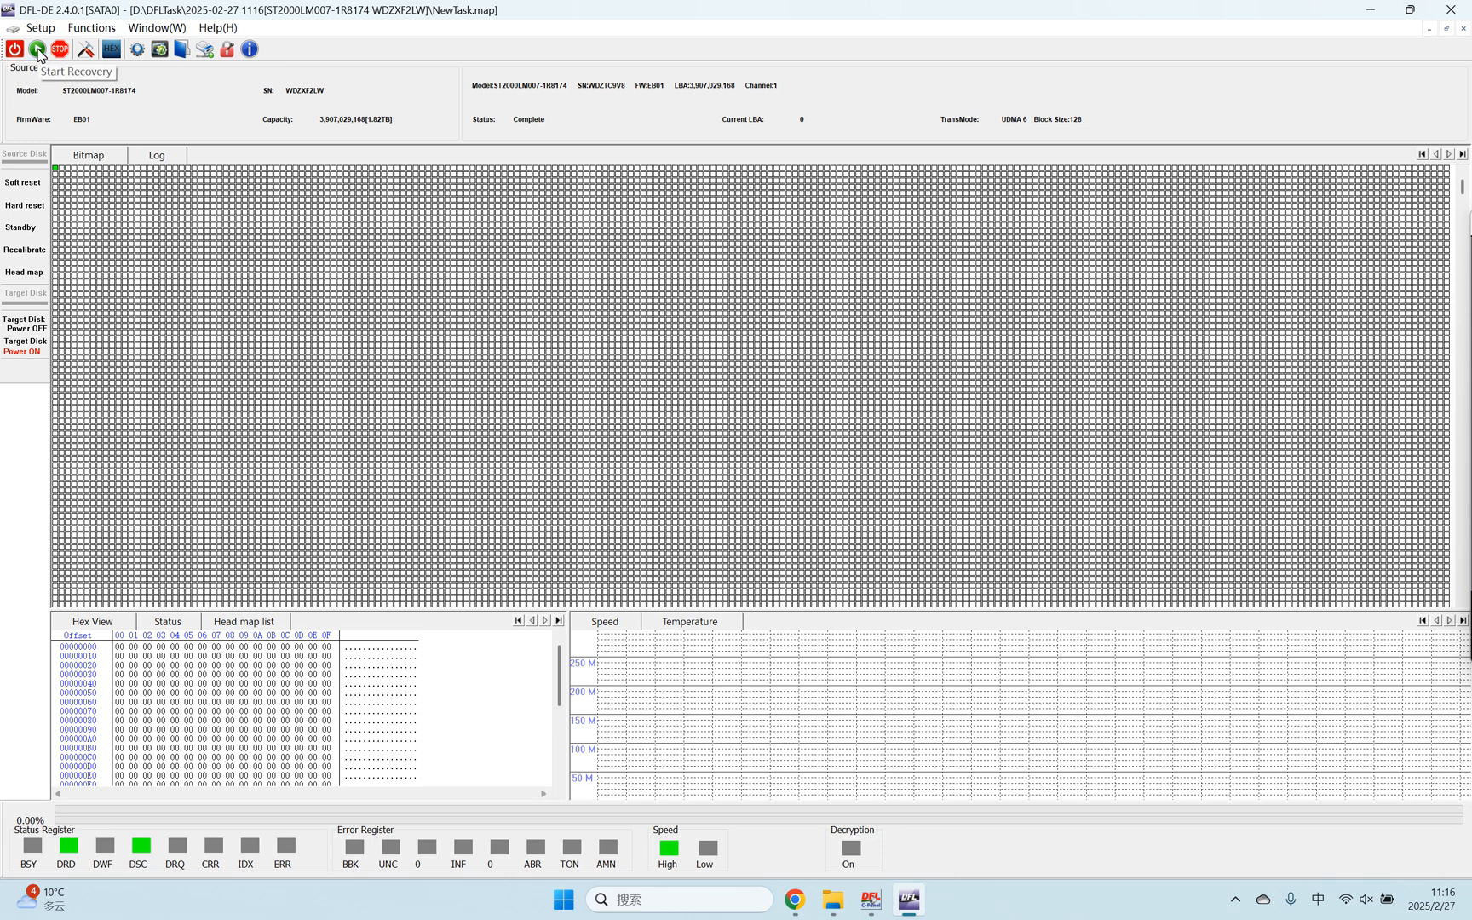
pyautogui.click(25, 273)
pyautogui.click(100, 286)
pyautogui.click(697, 416)
pyautogui.click(868, 585)
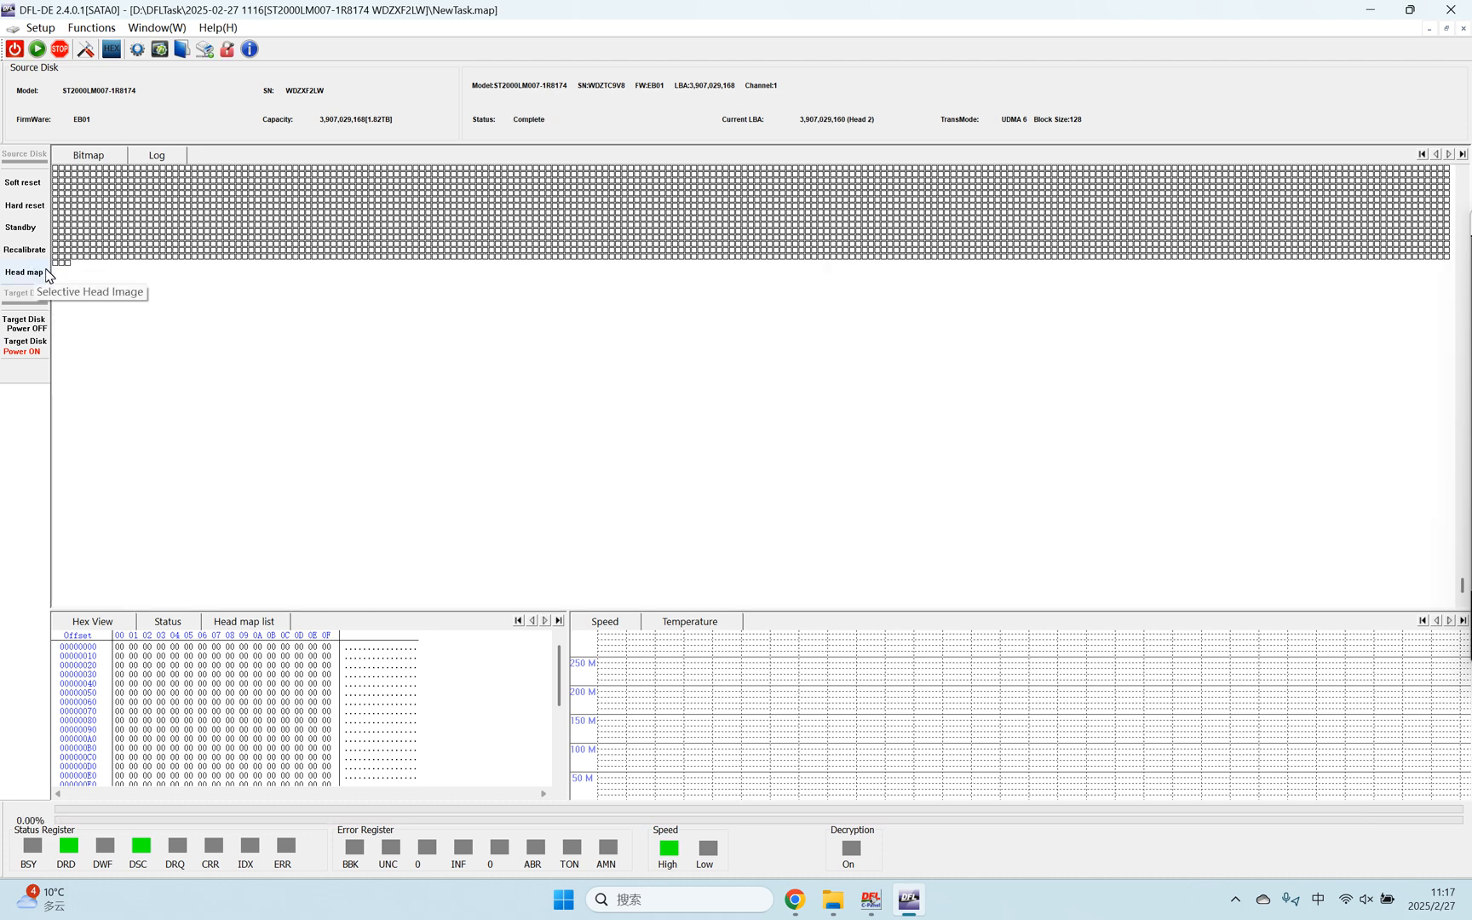
# Check which heads are selected for selective head imaging and start the recovery
pyautogui.click(44, 272)
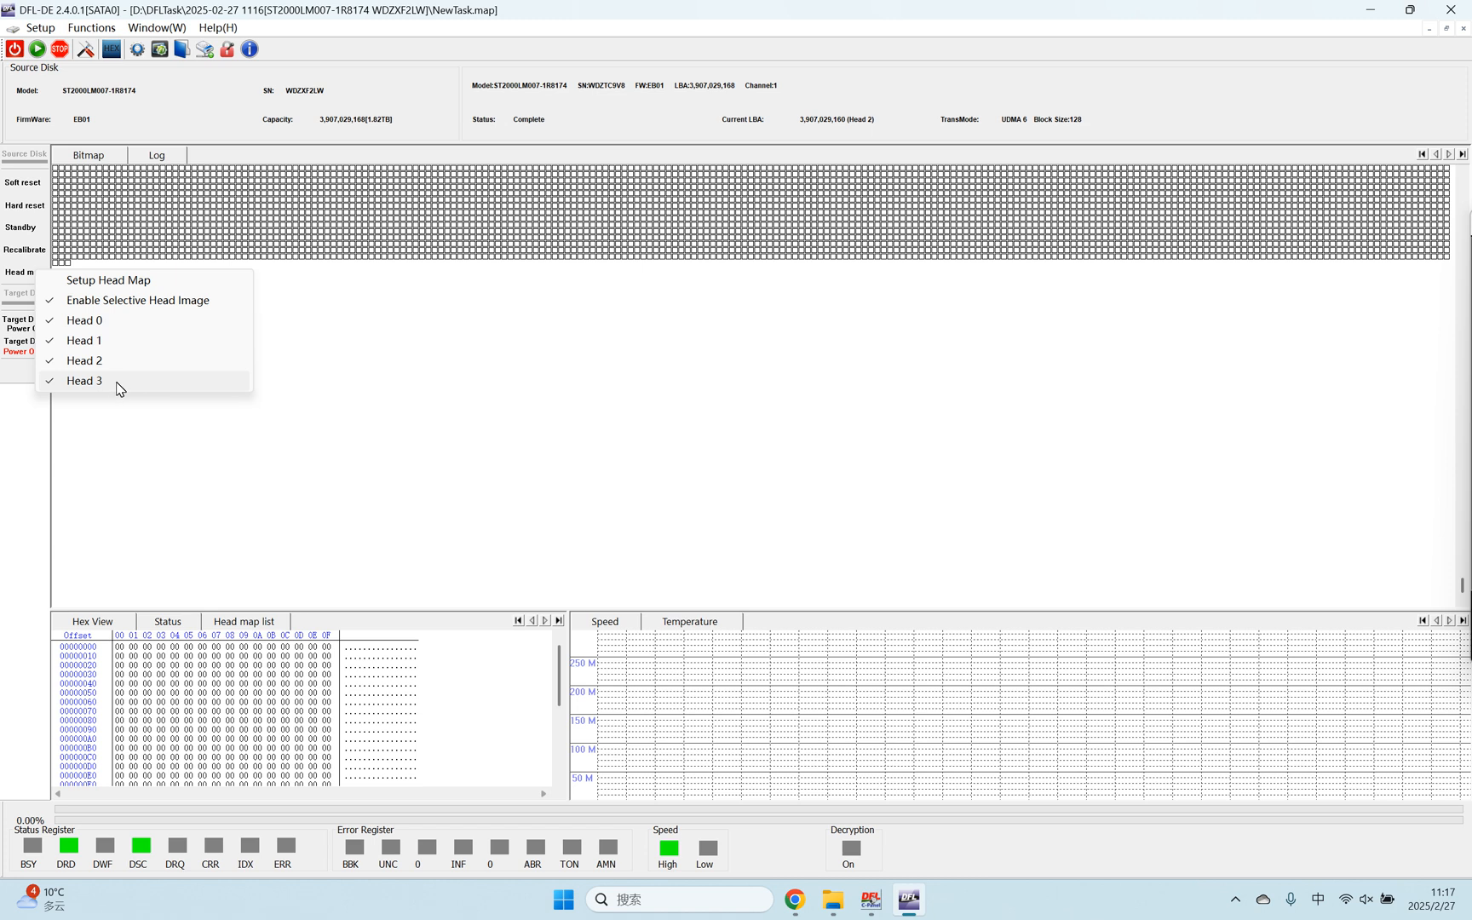
pyautogui.click(507, 332)
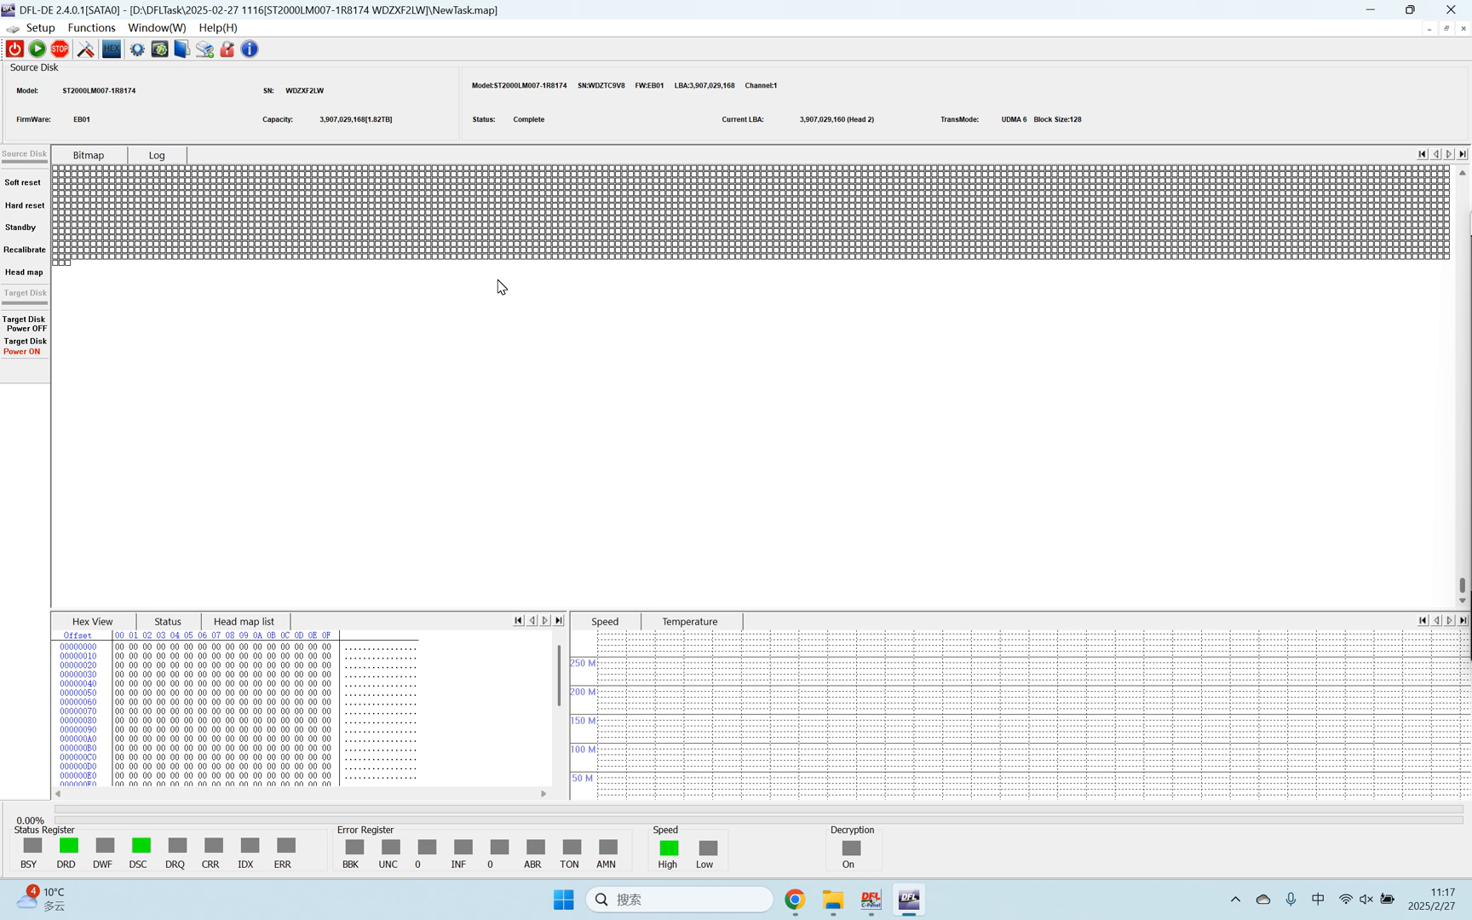
pyautogui.click(38, 50)
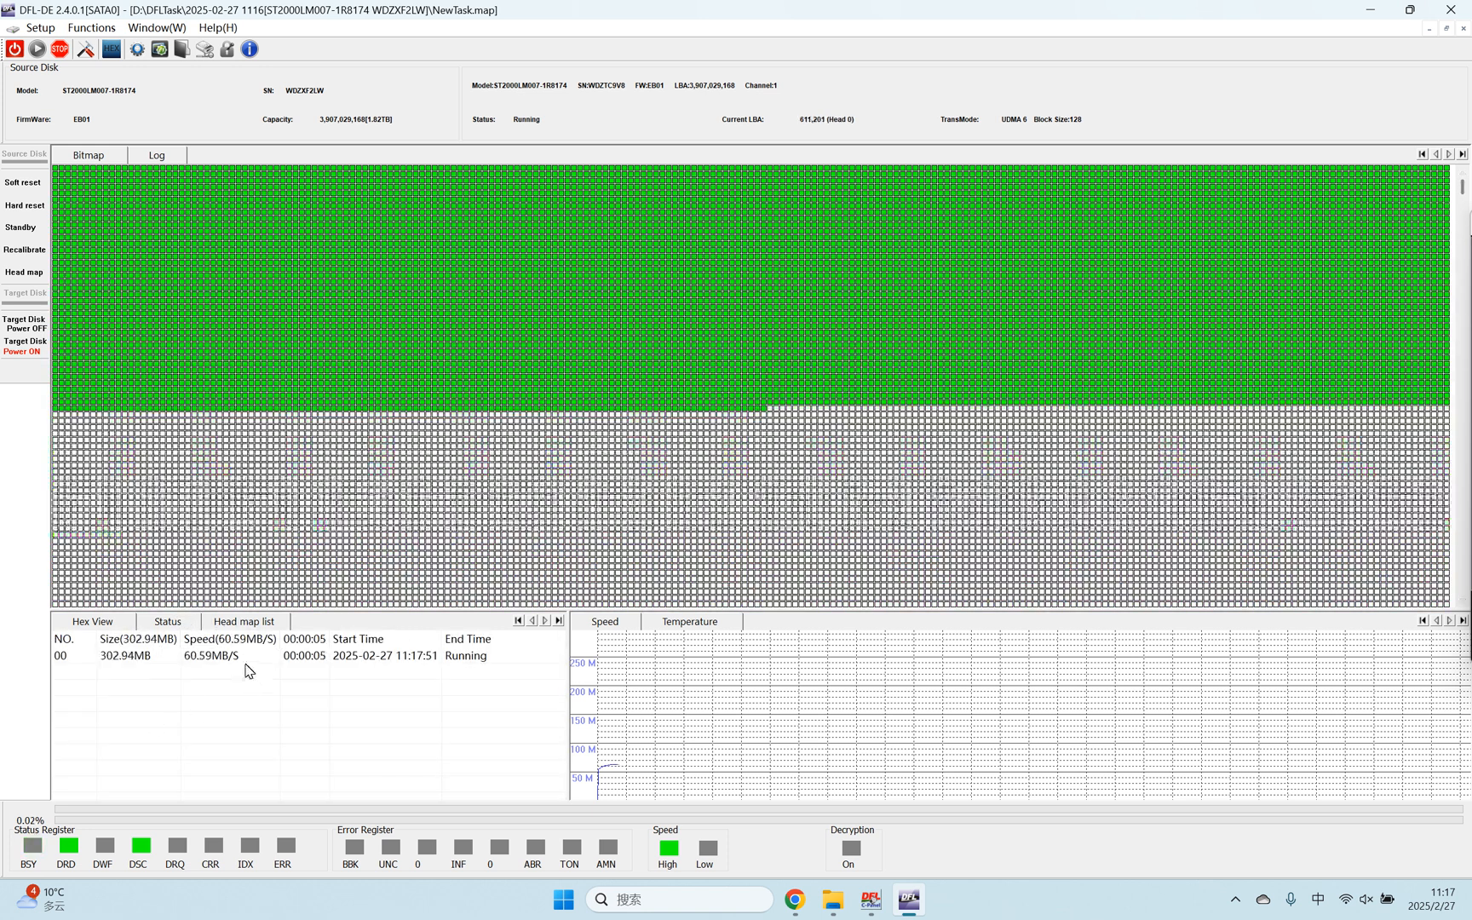
pyautogui.click(213, 661)
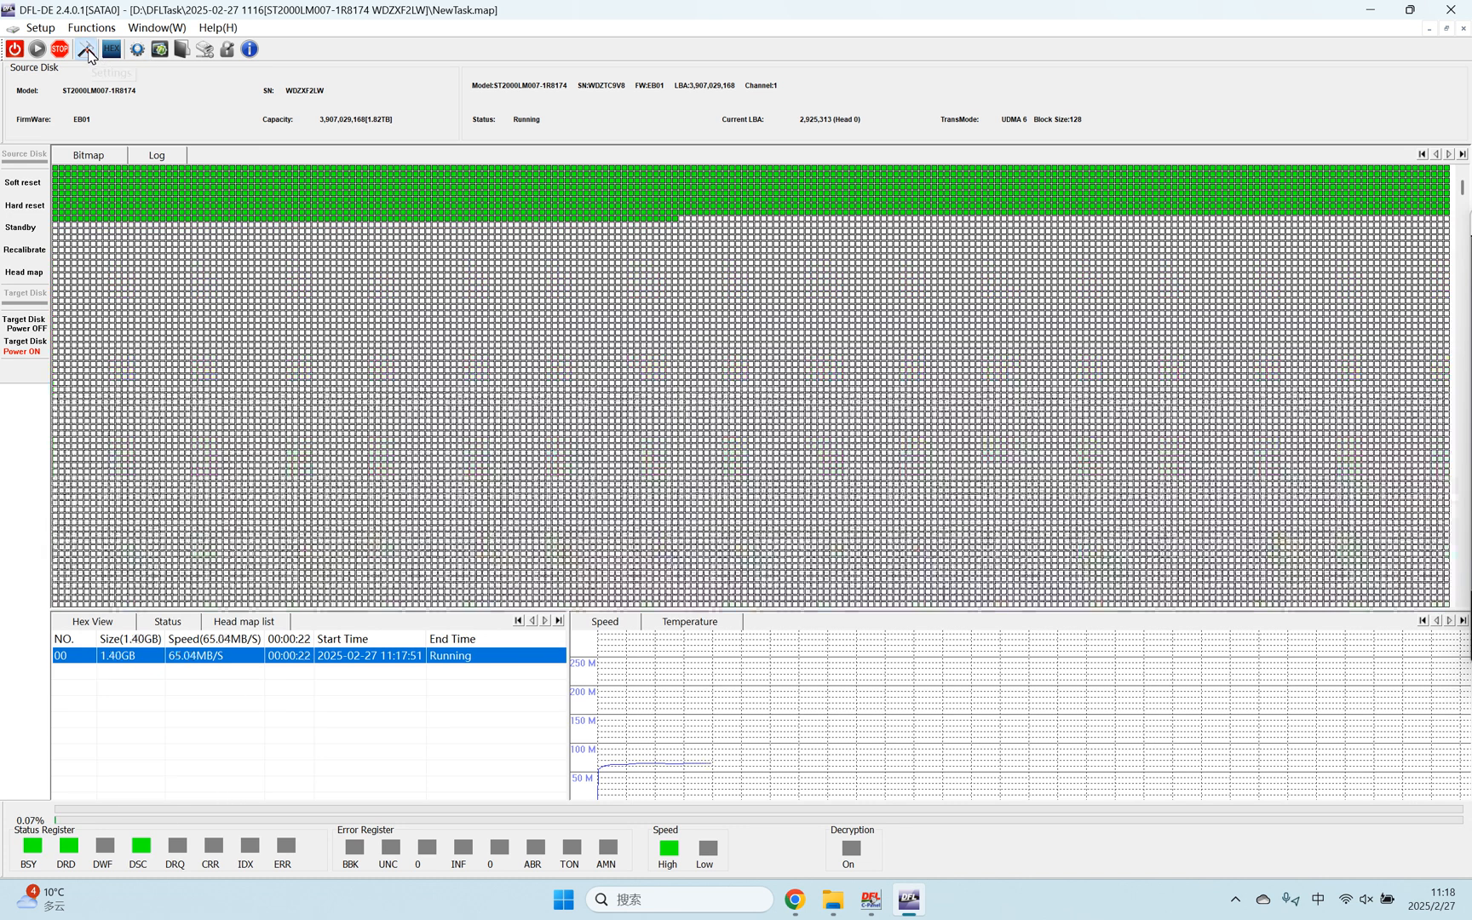
# Turn off Green Resource Mode(CPU,Memory) in the imaging task's settings, resume imaging and recheck the option
pyautogui.click(92, 54)
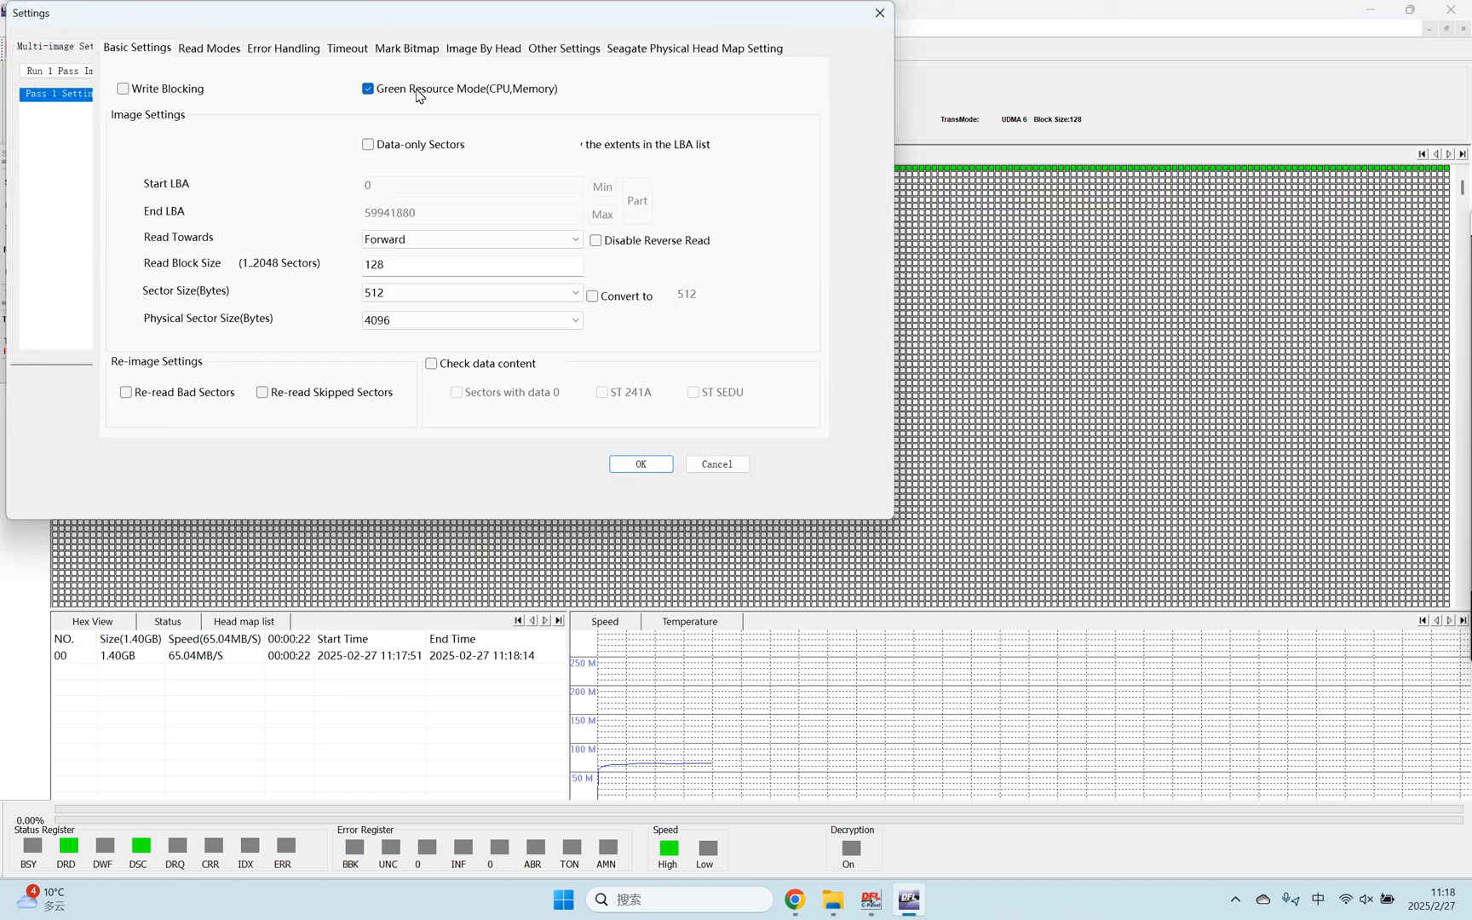
pyautogui.moveTo(432, 15); pyautogui.dragTo(704, 94)
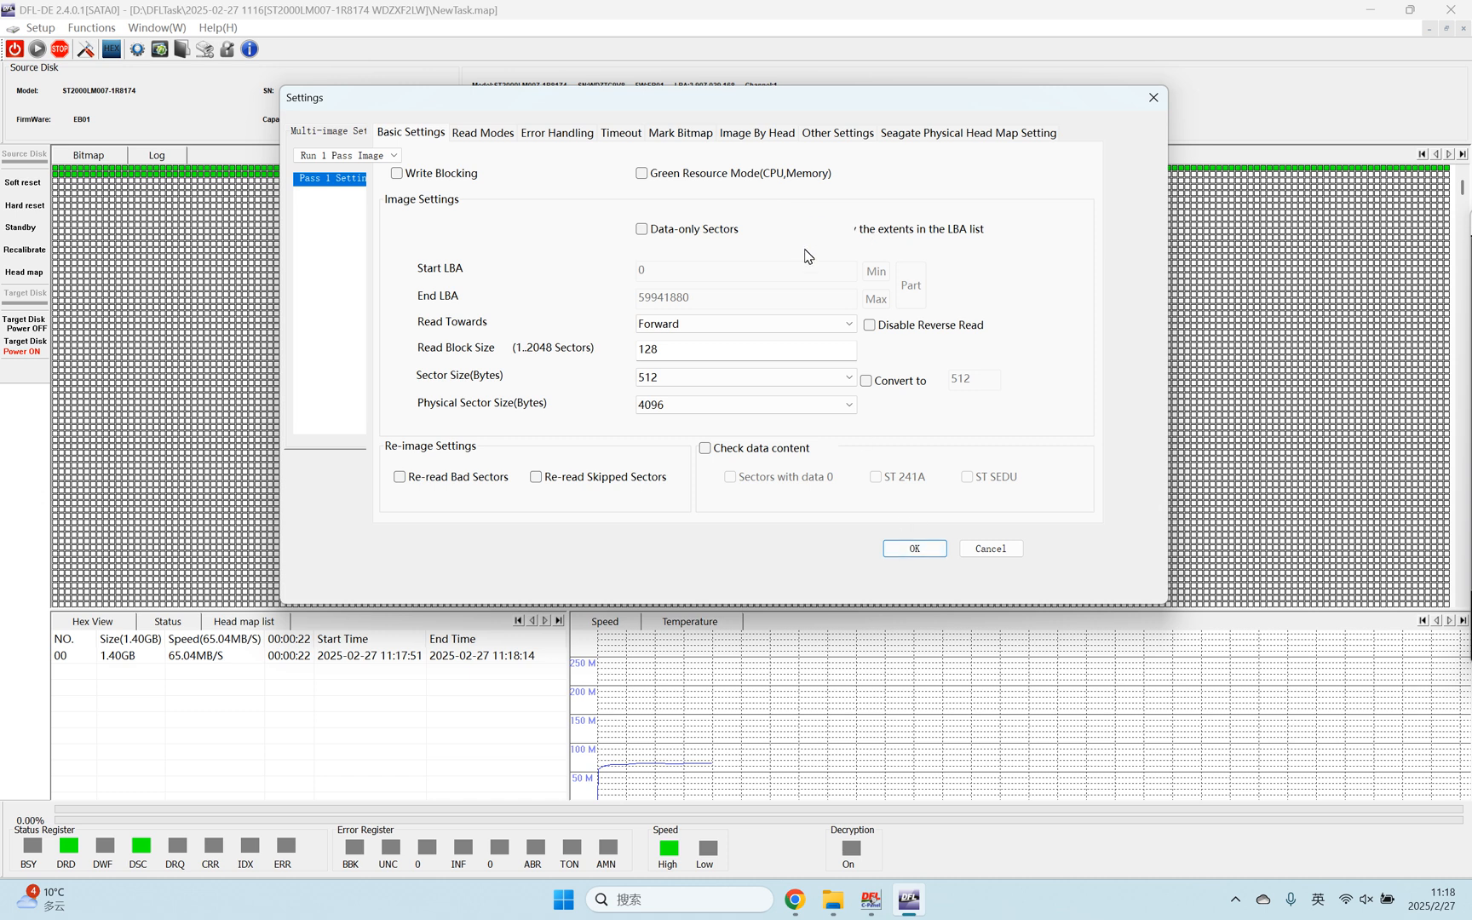
pyautogui.click(909, 550)
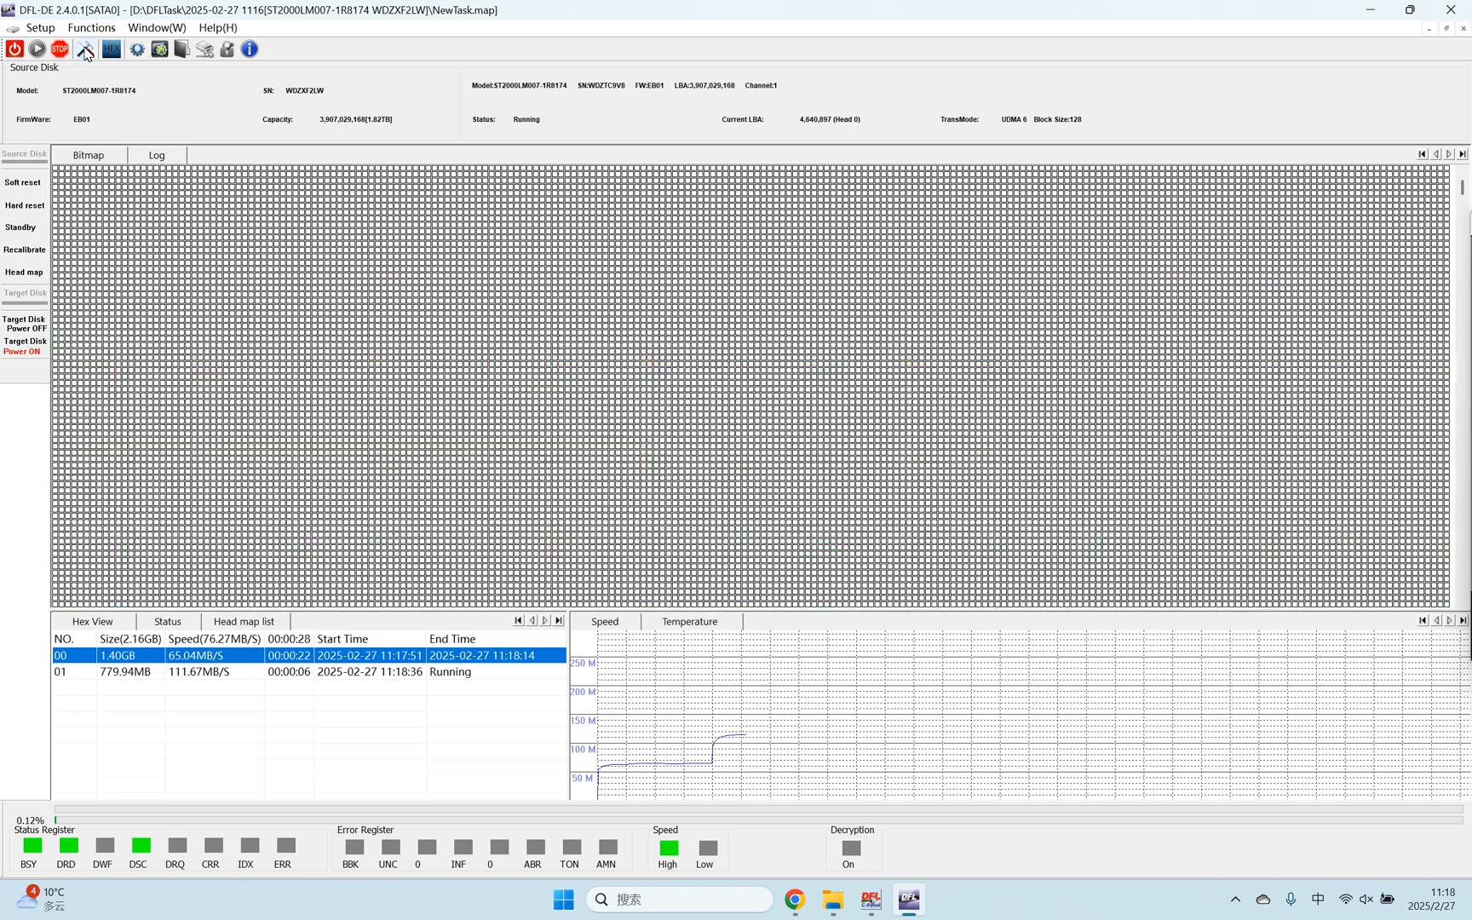
pyautogui.click(85, 51)
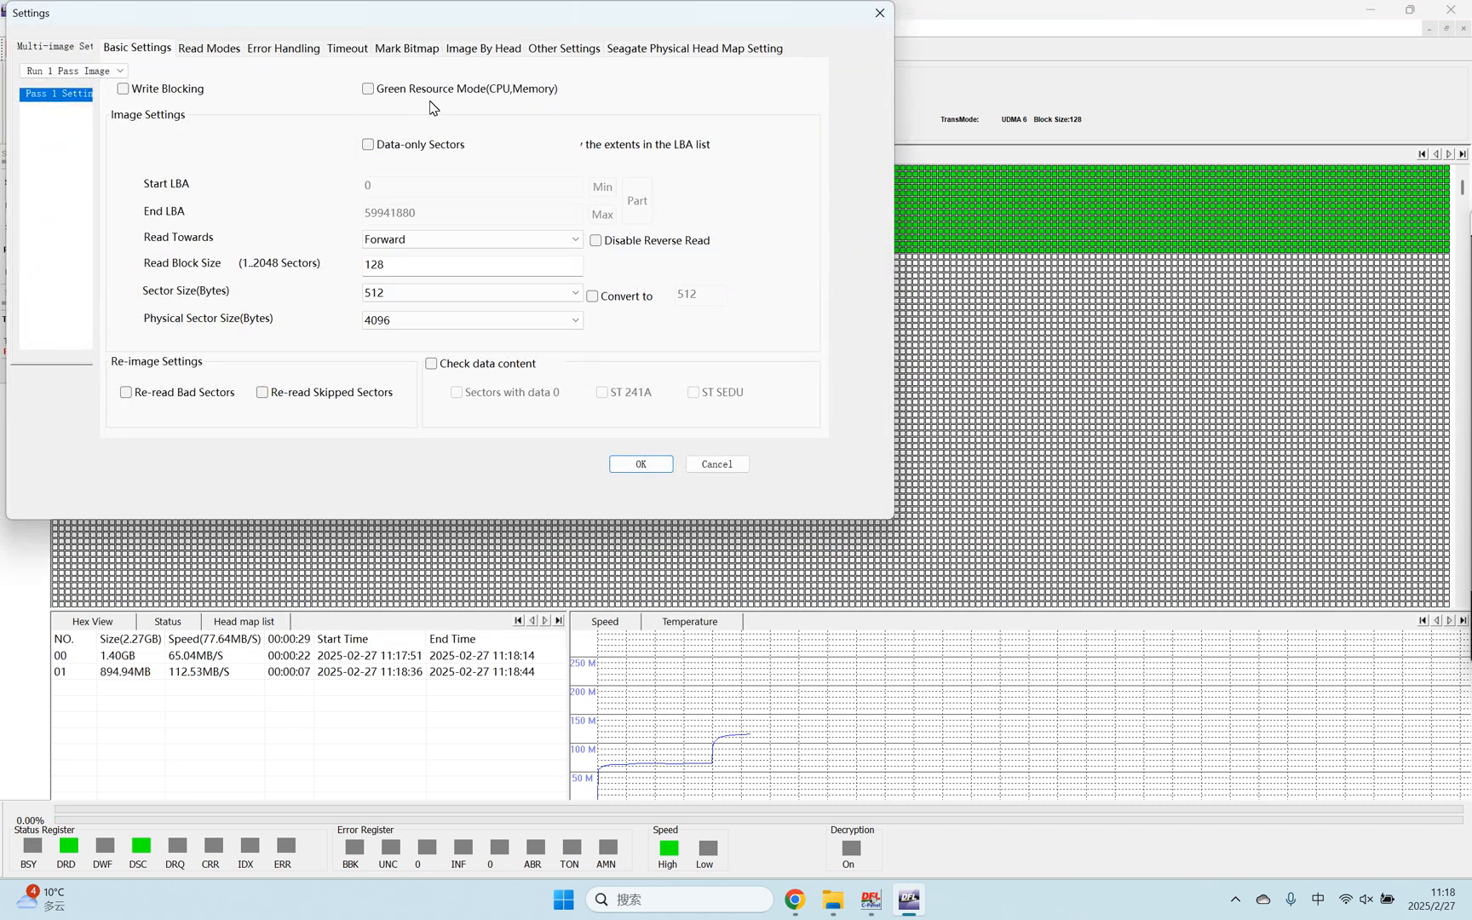
pyautogui.click(880, 13)
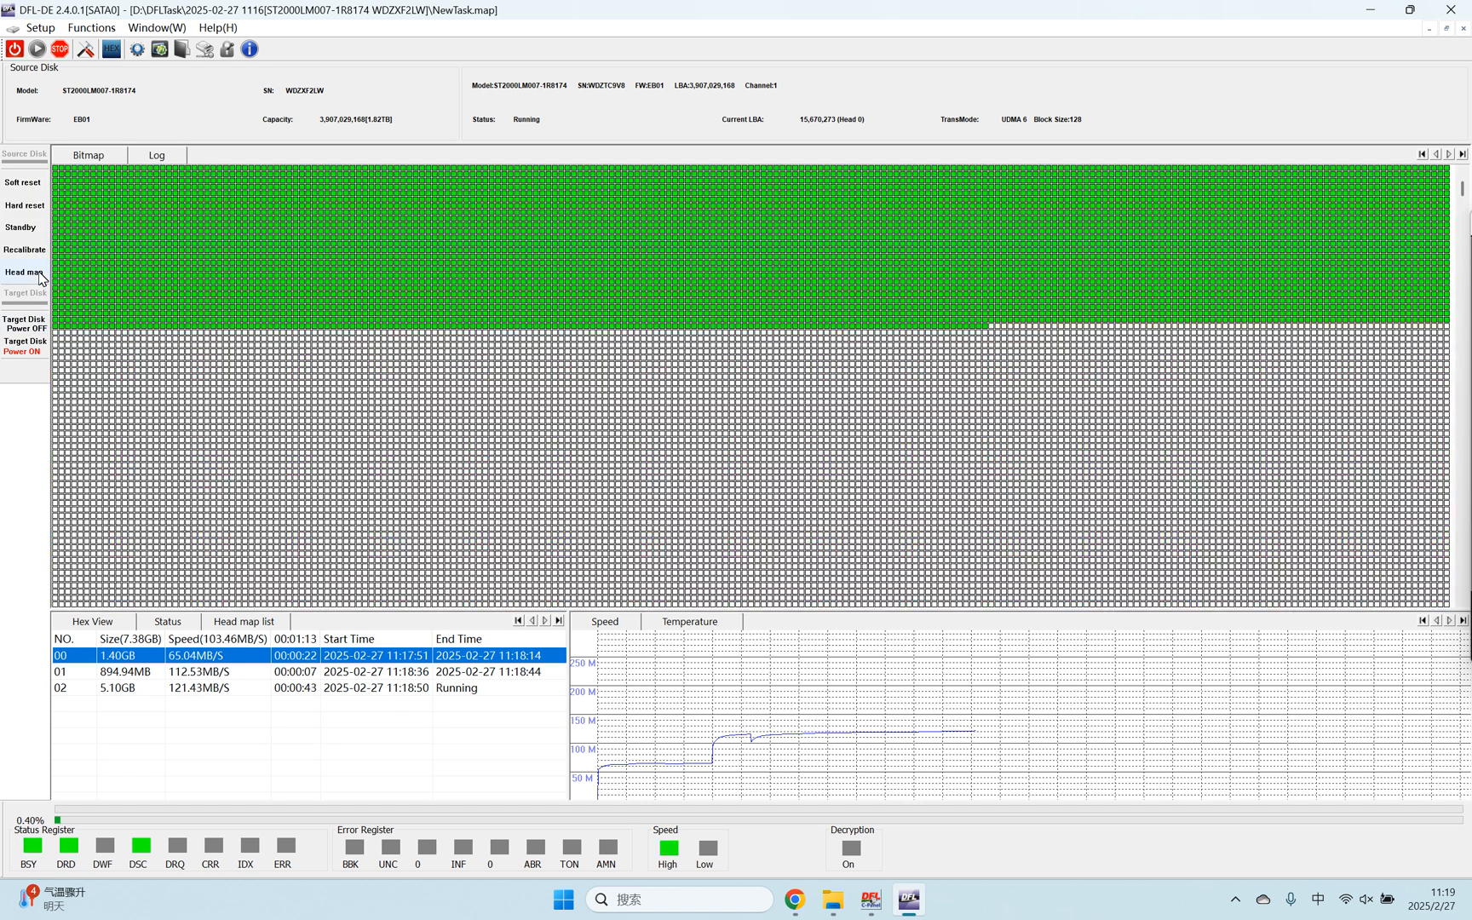
# Exclude Head 1, Head 2 and Head 3 from the selective head image, keeping only Head 0, and review the current imaging run
pyautogui.click(38, 273)
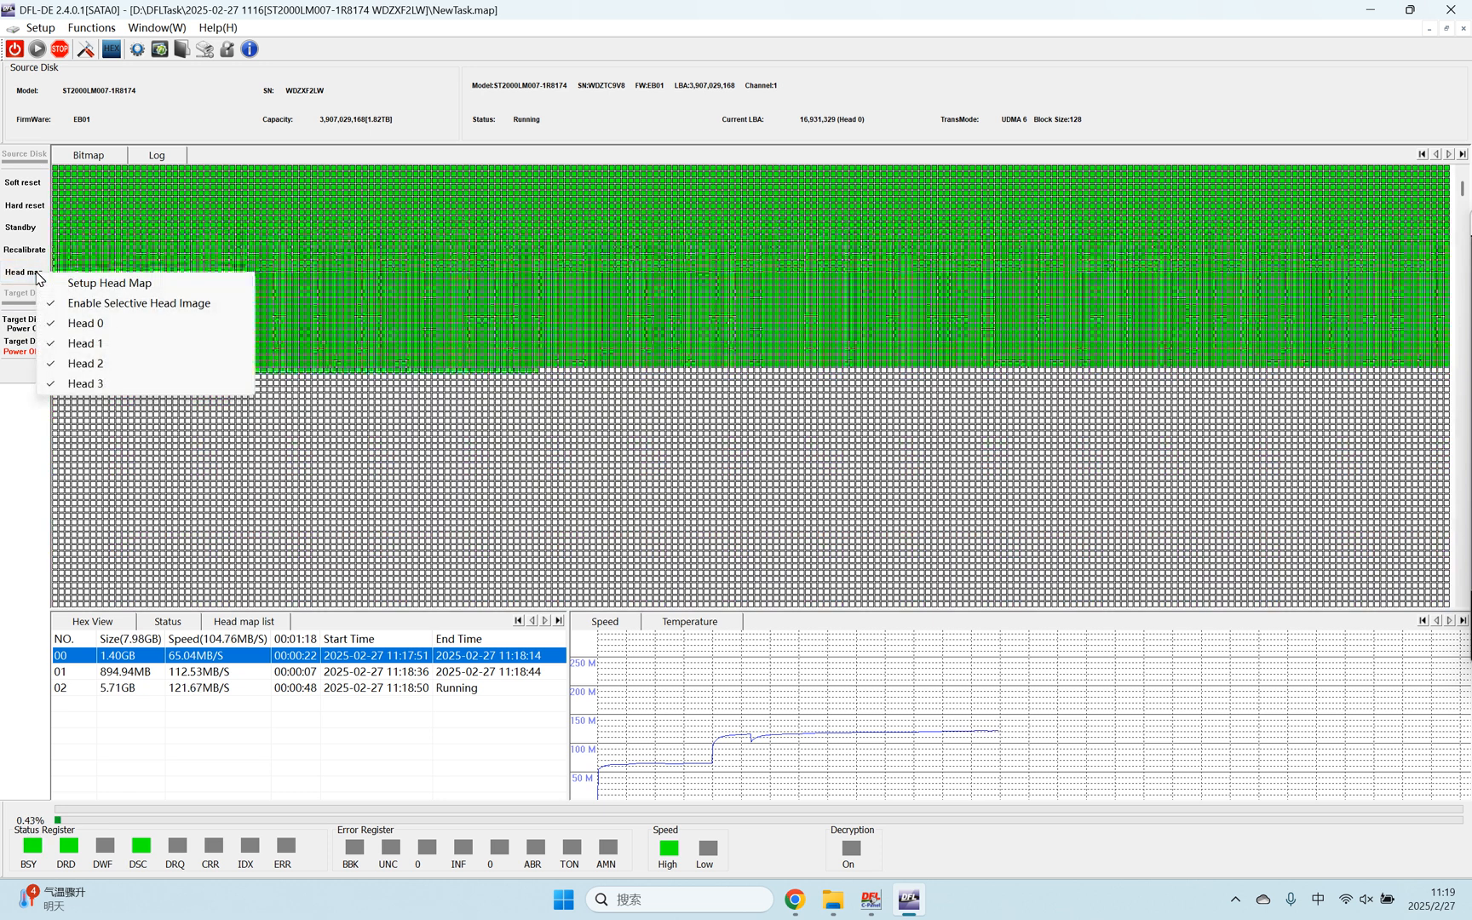
pyautogui.click(85, 343)
pyautogui.click(24, 273)
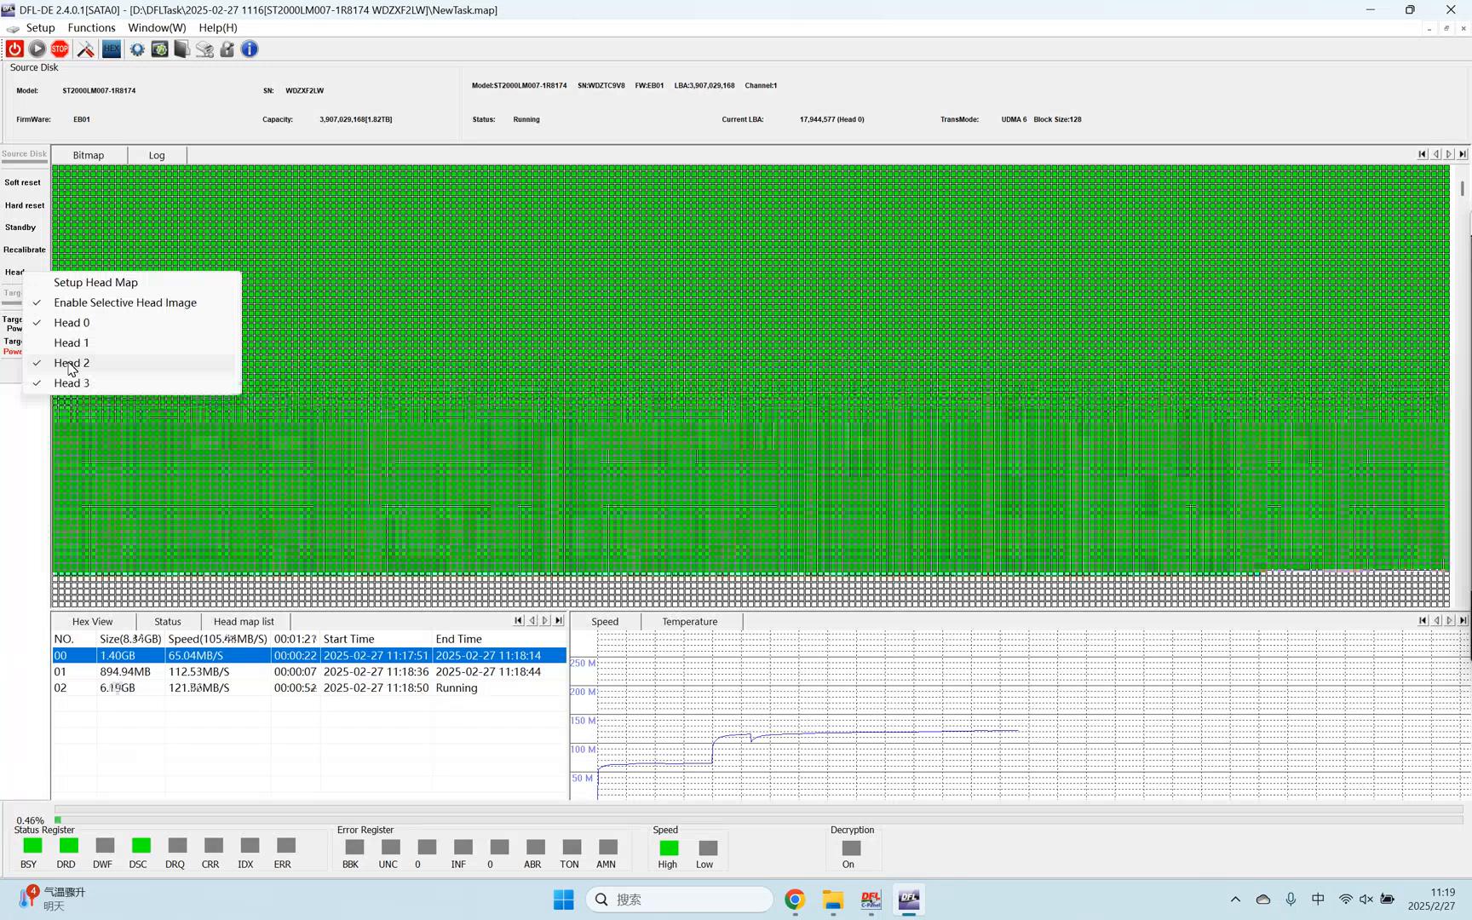
pyautogui.click(72, 362)
pyautogui.click(29, 271)
pyautogui.click(80, 378)
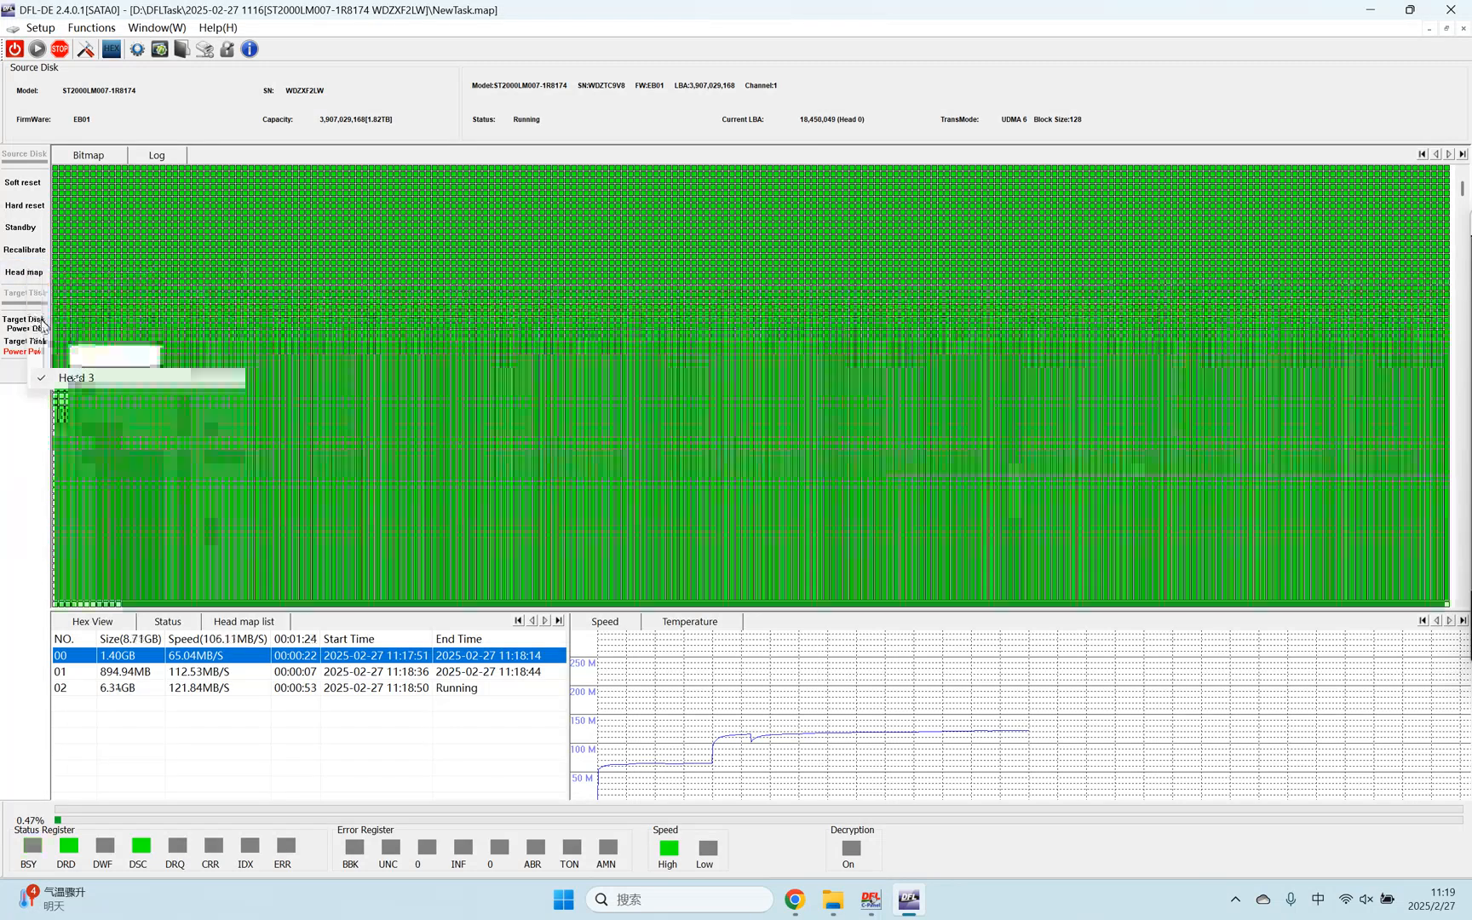
pyautogui.click(28, 272)
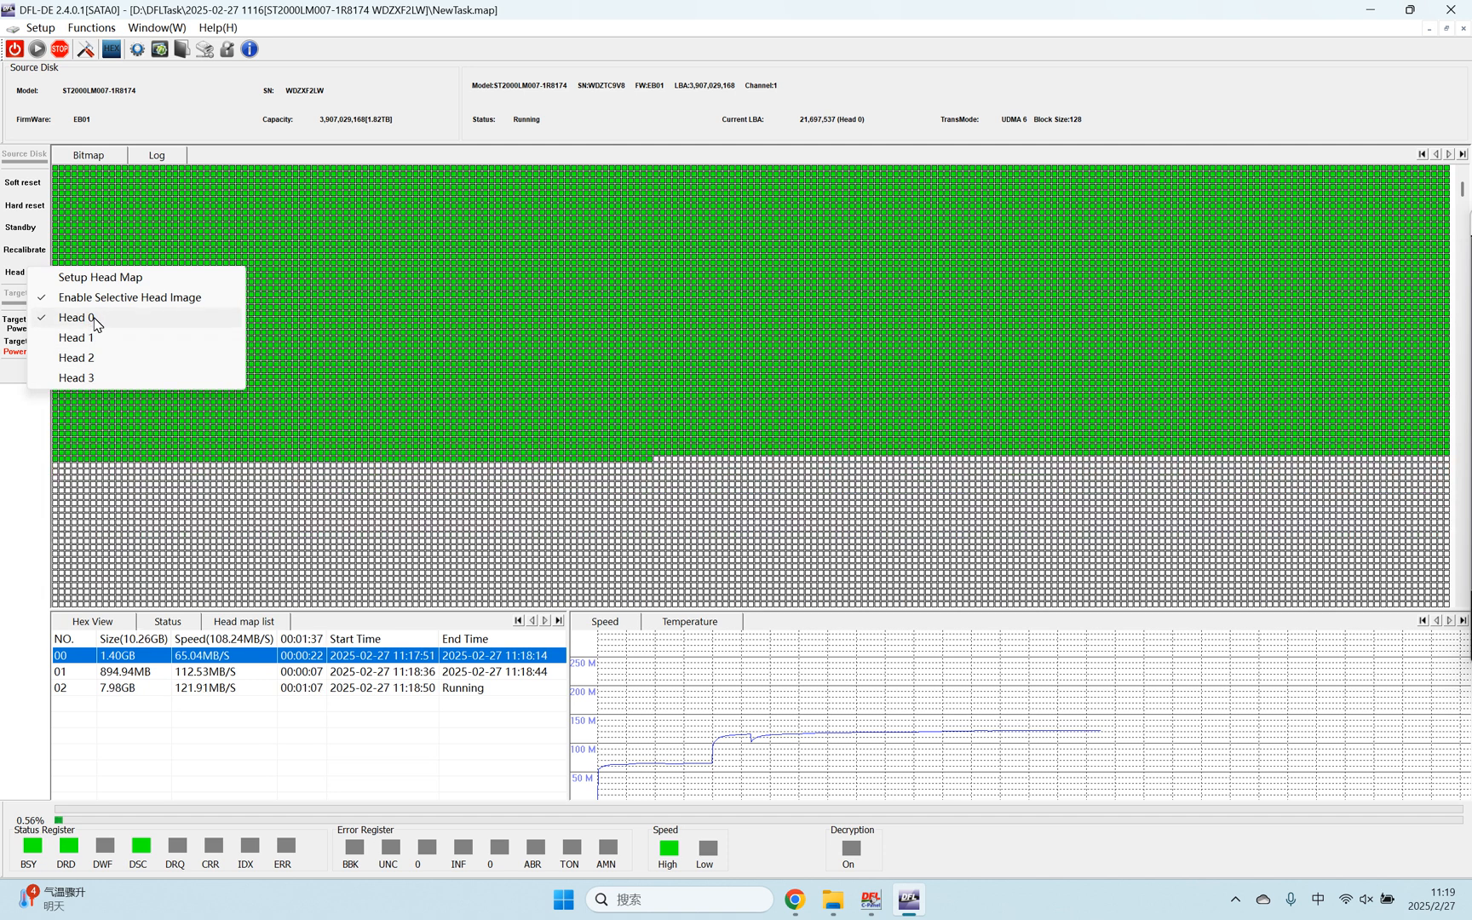
pyautogui.click(3, 517)
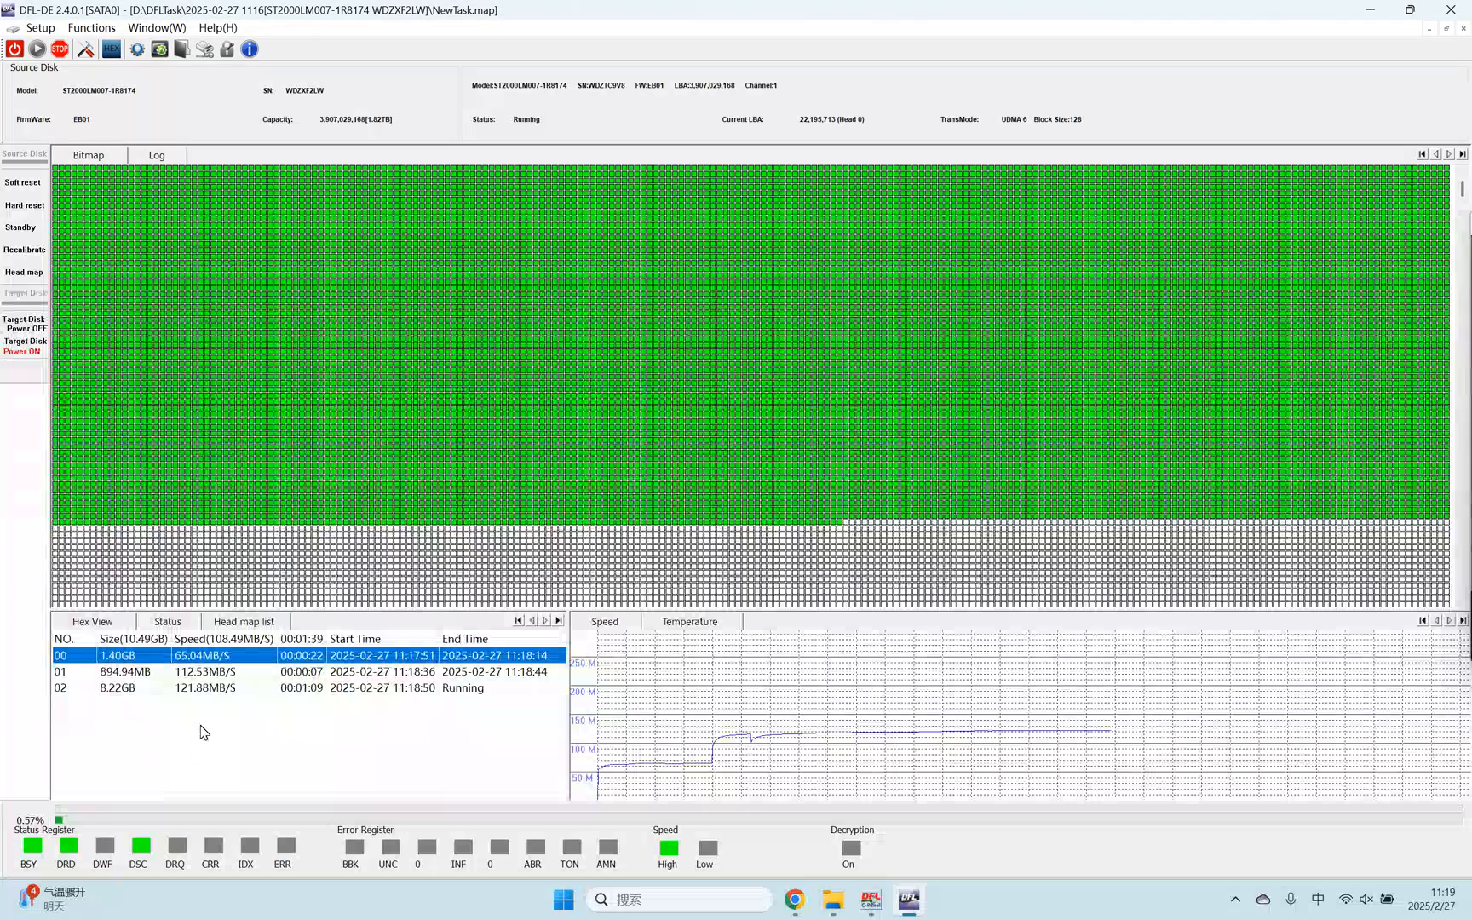
pyautogui.click(215, 690)
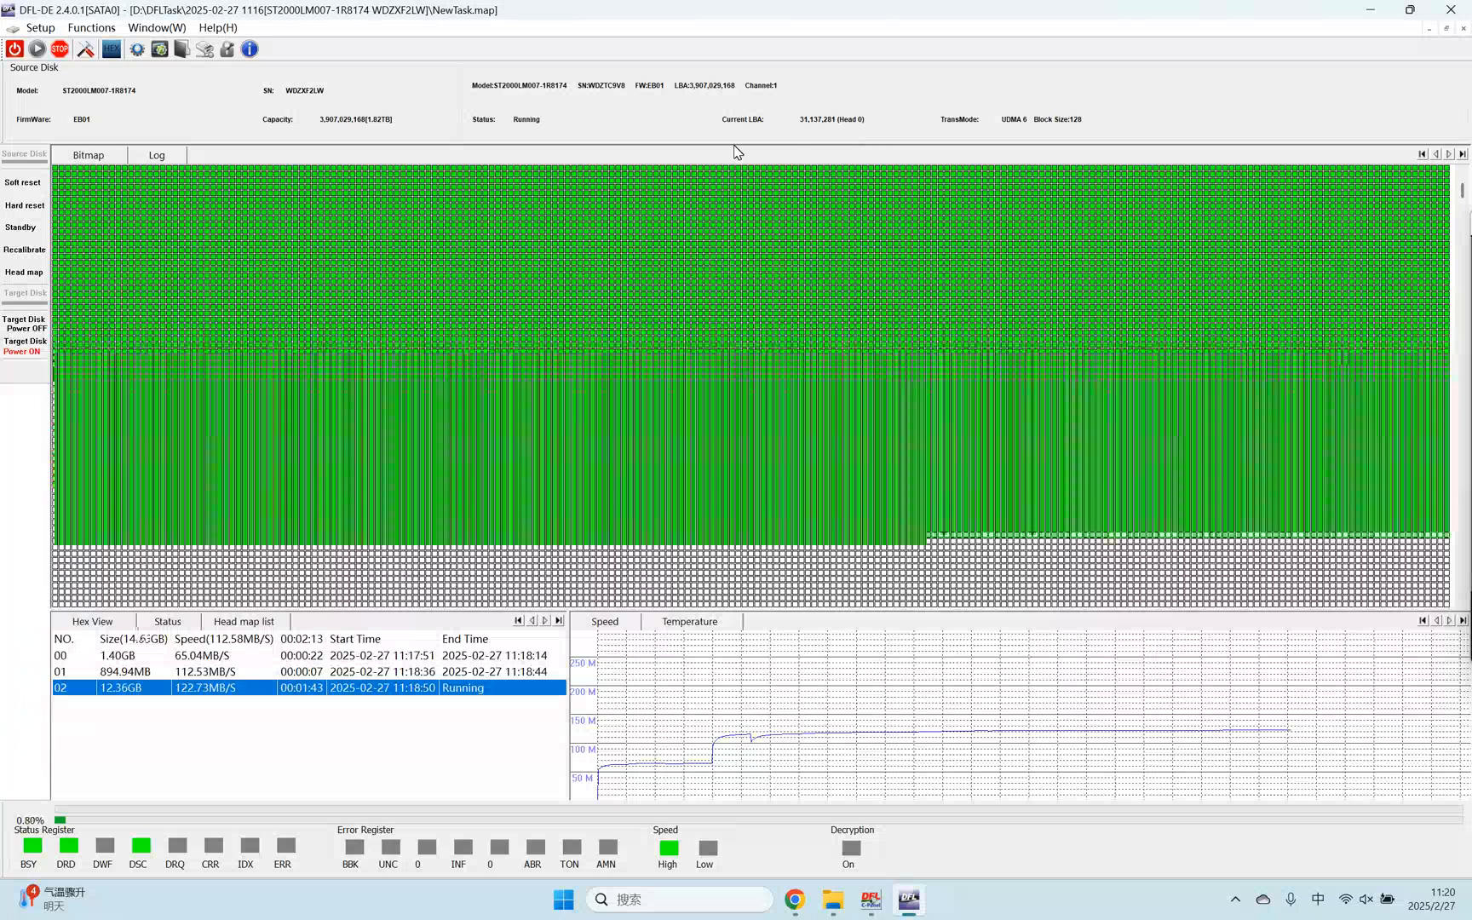
# Switch the selective head image from Head 0 to Head 1
pyautogui.click(26, 273)
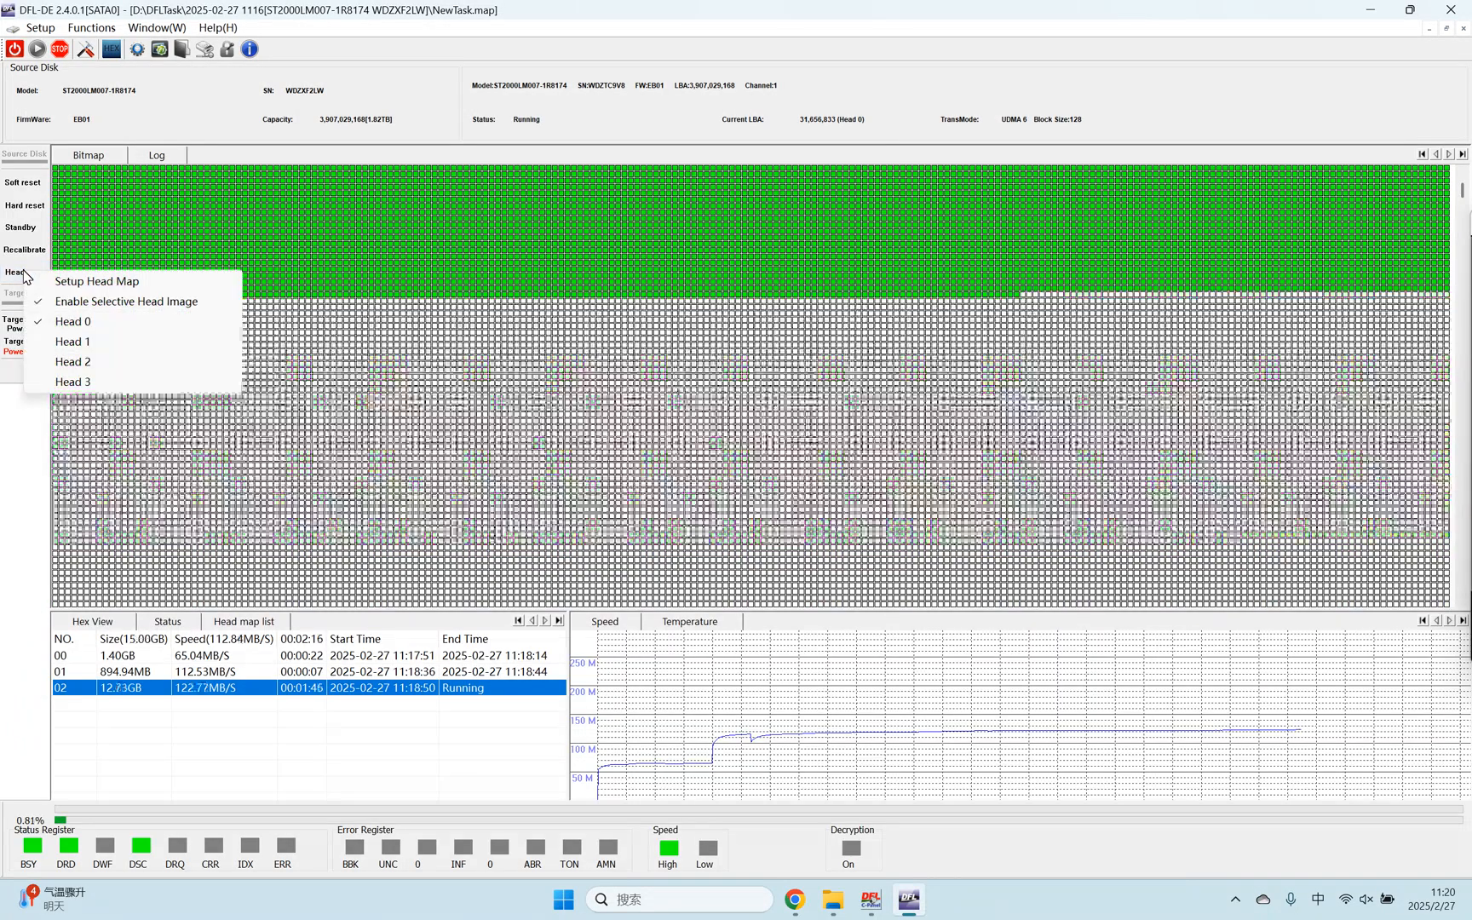
pyautogui.click(70, 344)
pyautogui.click(26, 272)
pyautogui.click(77, 316)
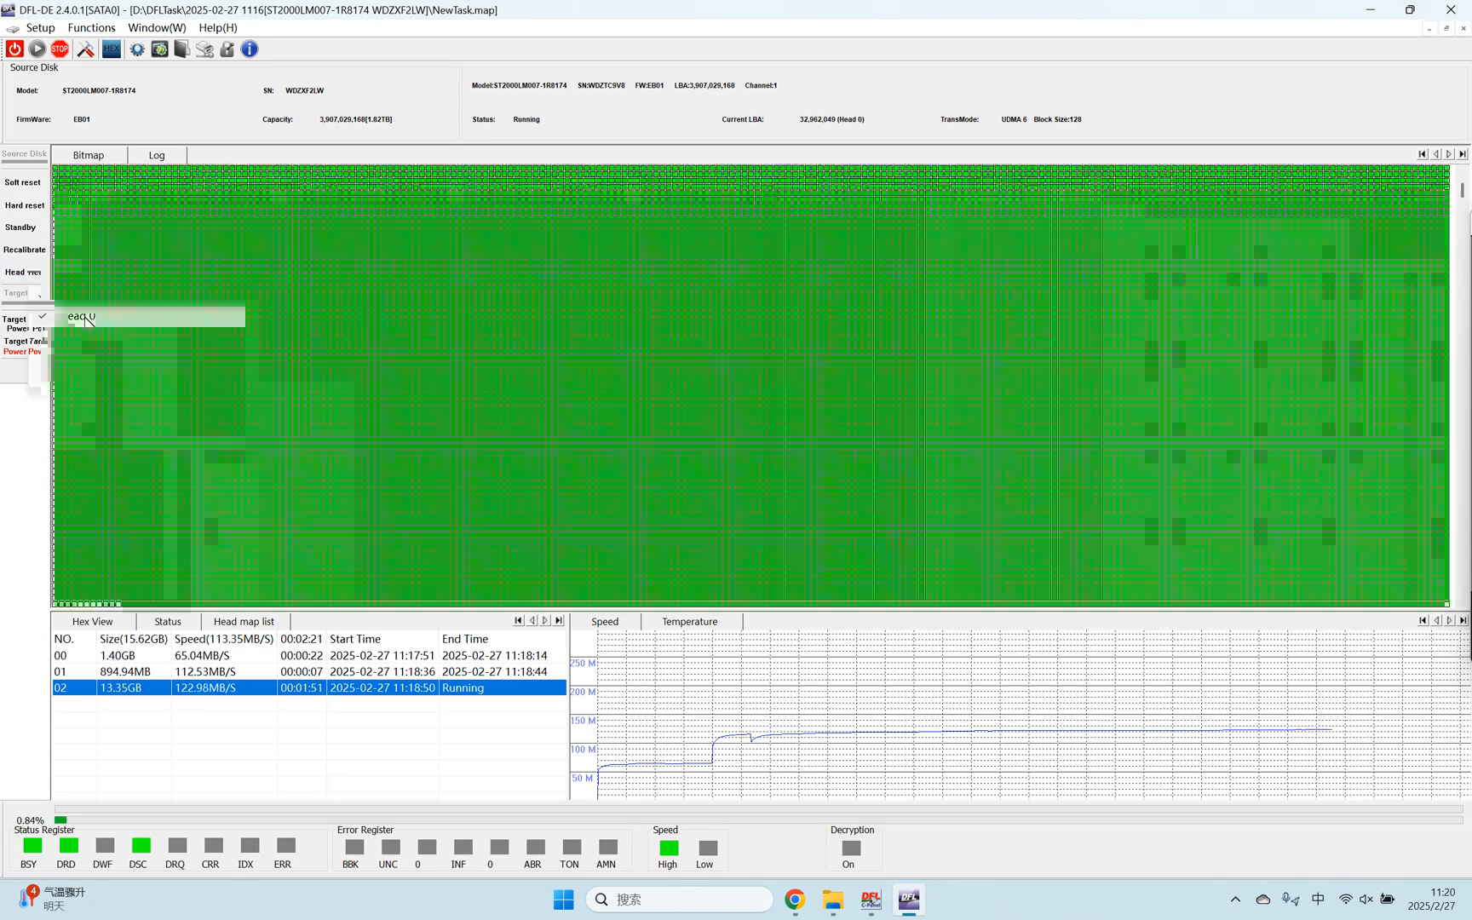
# Check which head is selected for selective imaging and which head the current LBA is being read from
pyautogui.click(25, 275)
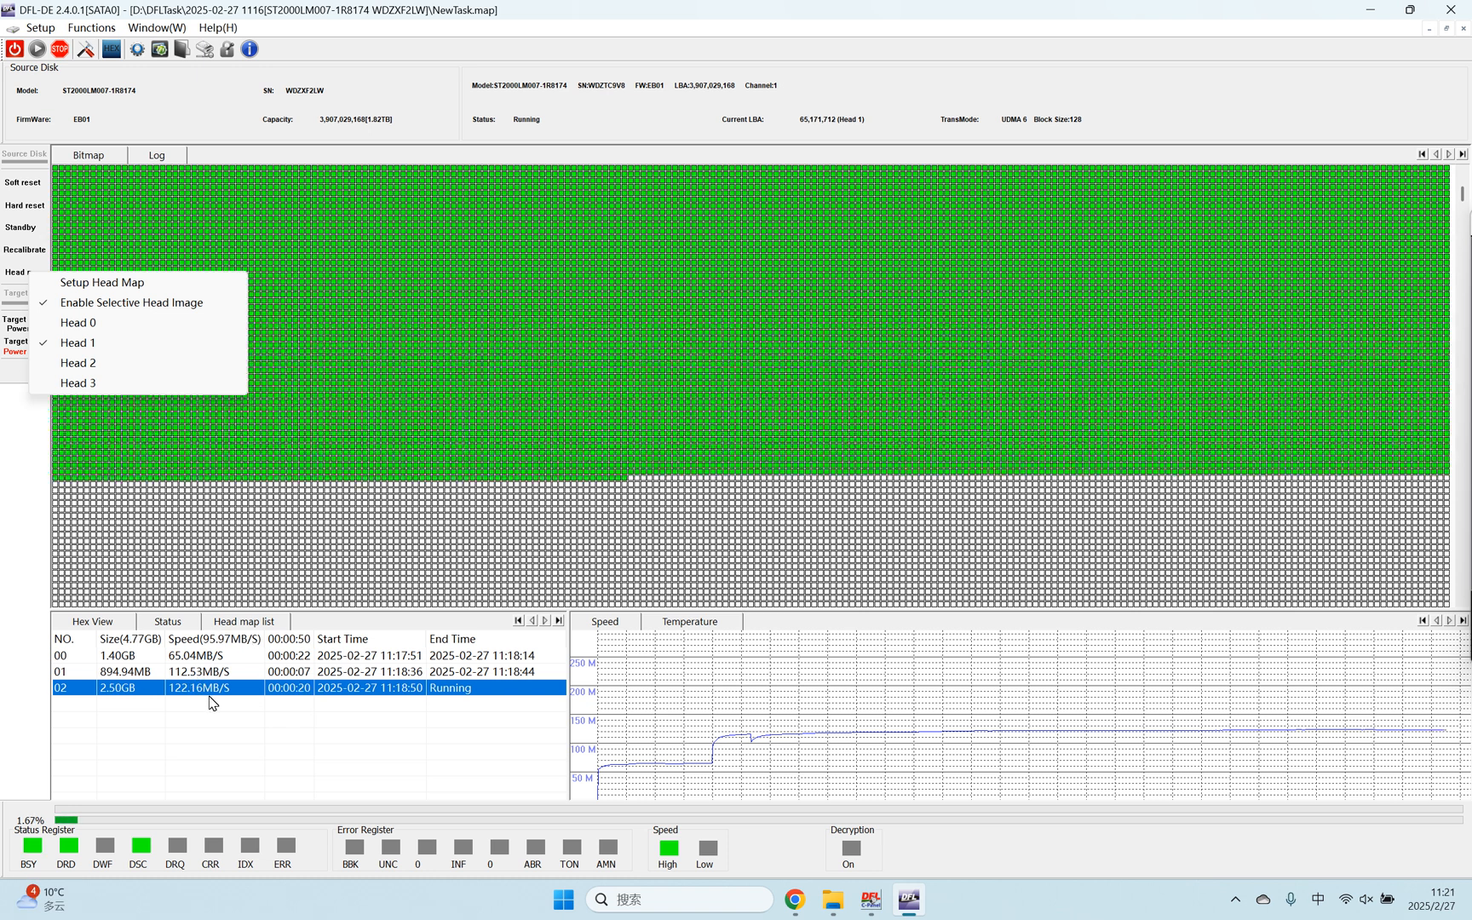
pyautogui.click(803, 124)
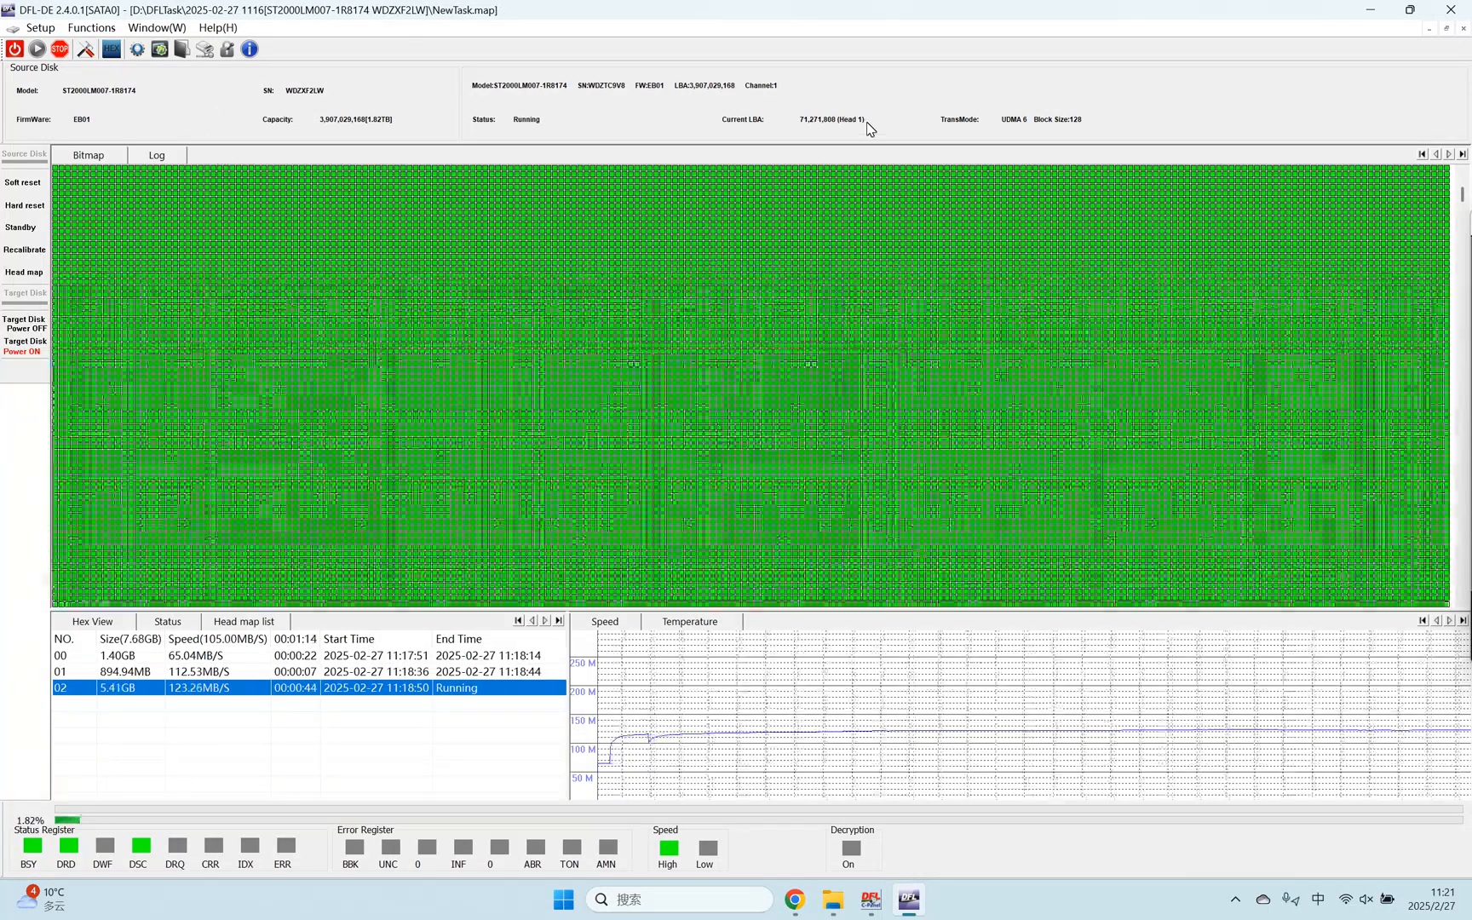
# Set the imaging task's Read Block Size to 1024 sectors, resume imaging and select the new run to review its speed
pyautogui.moveTo(576, 346)
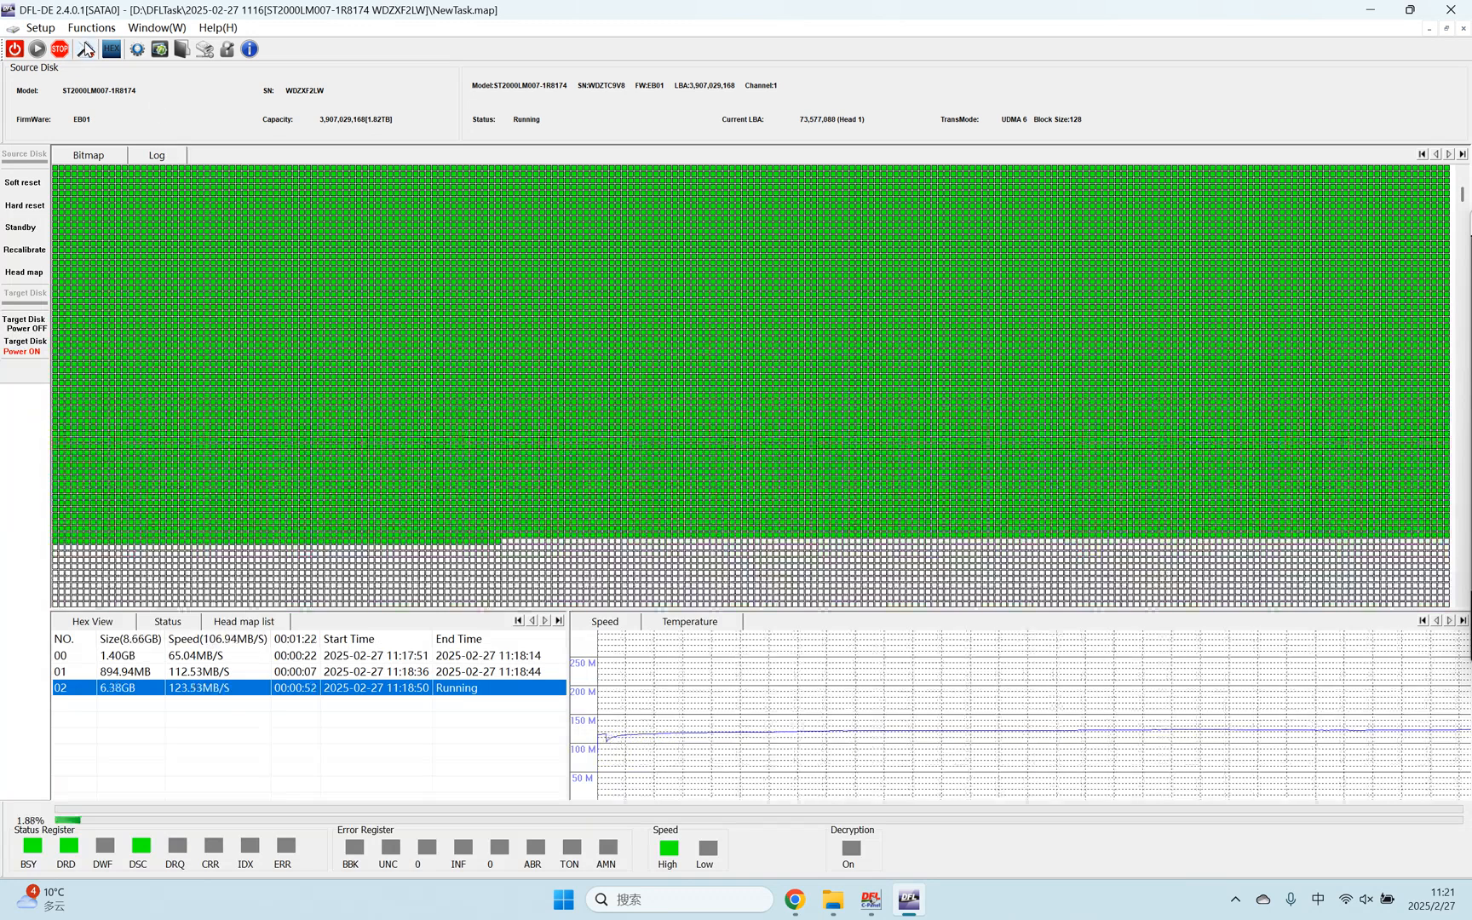
pyautogui.click(86, 49)
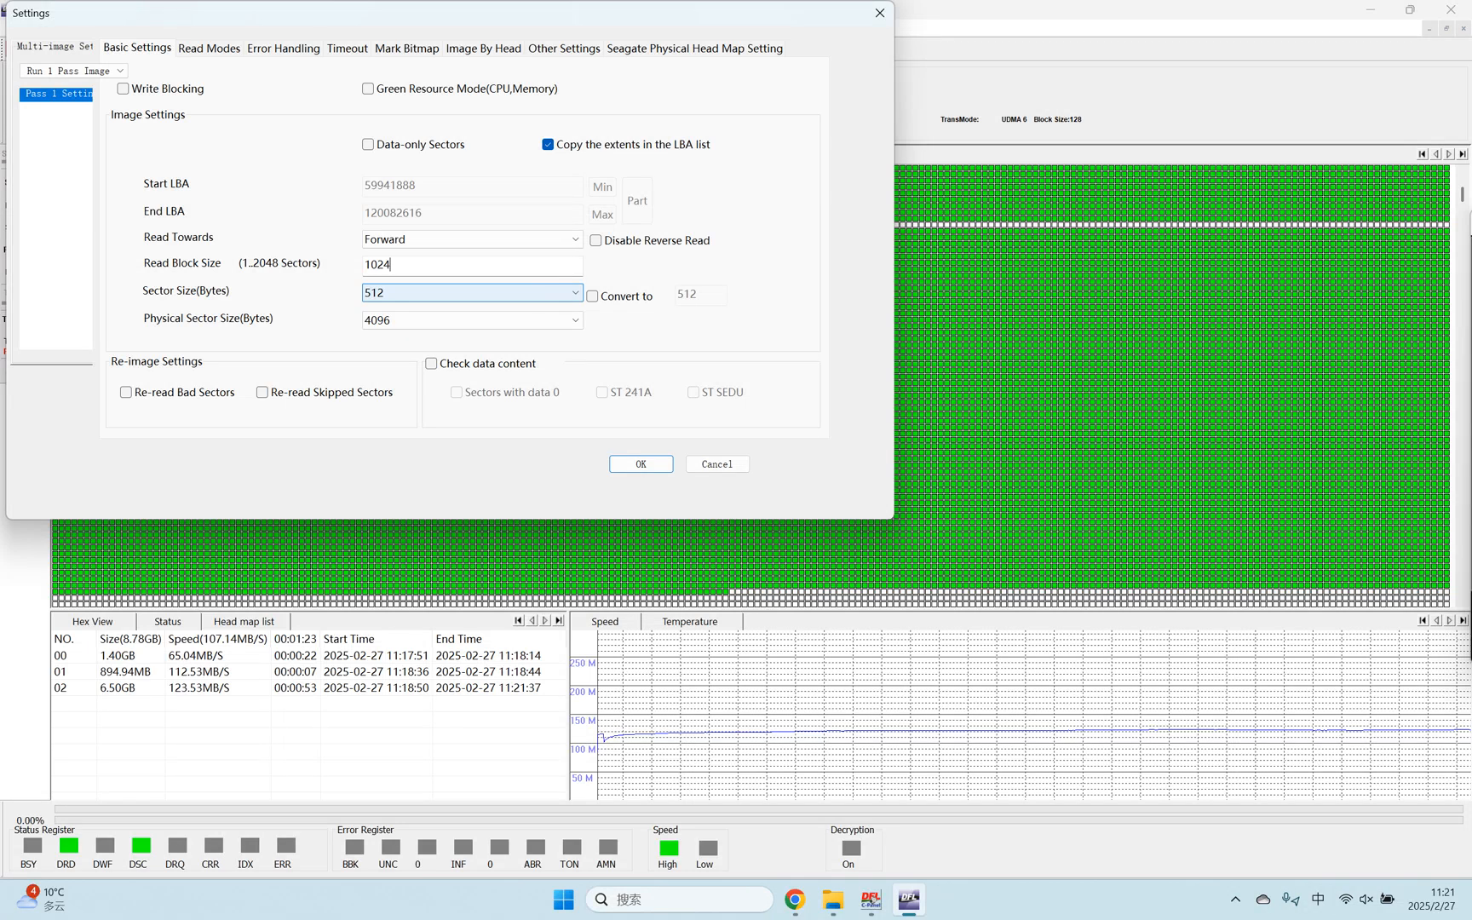
pyautogui.click(525, 265)
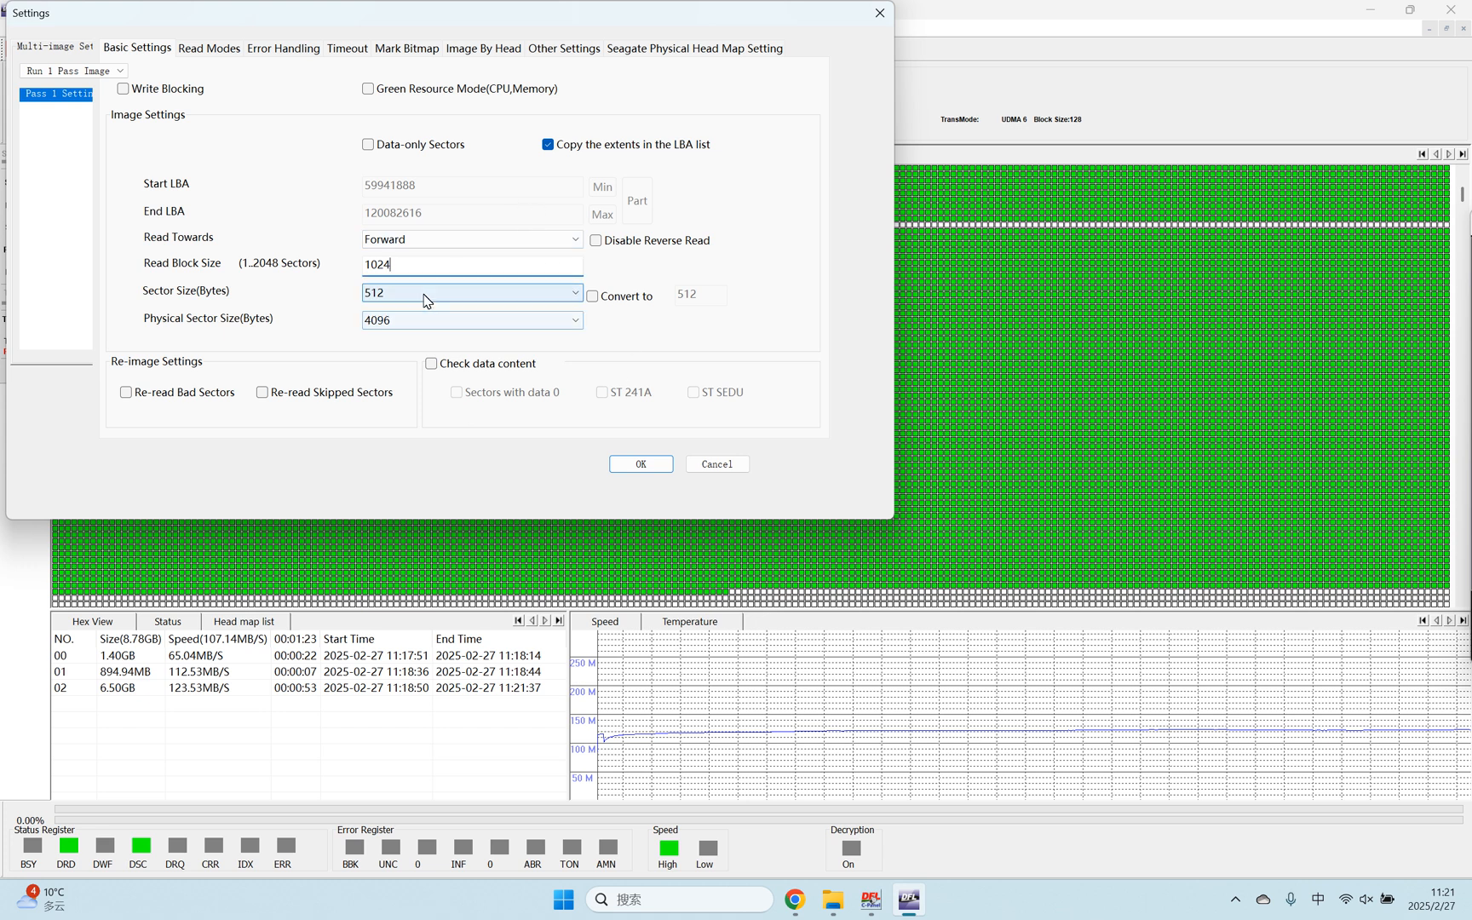
pyautogui.click(640, 463)
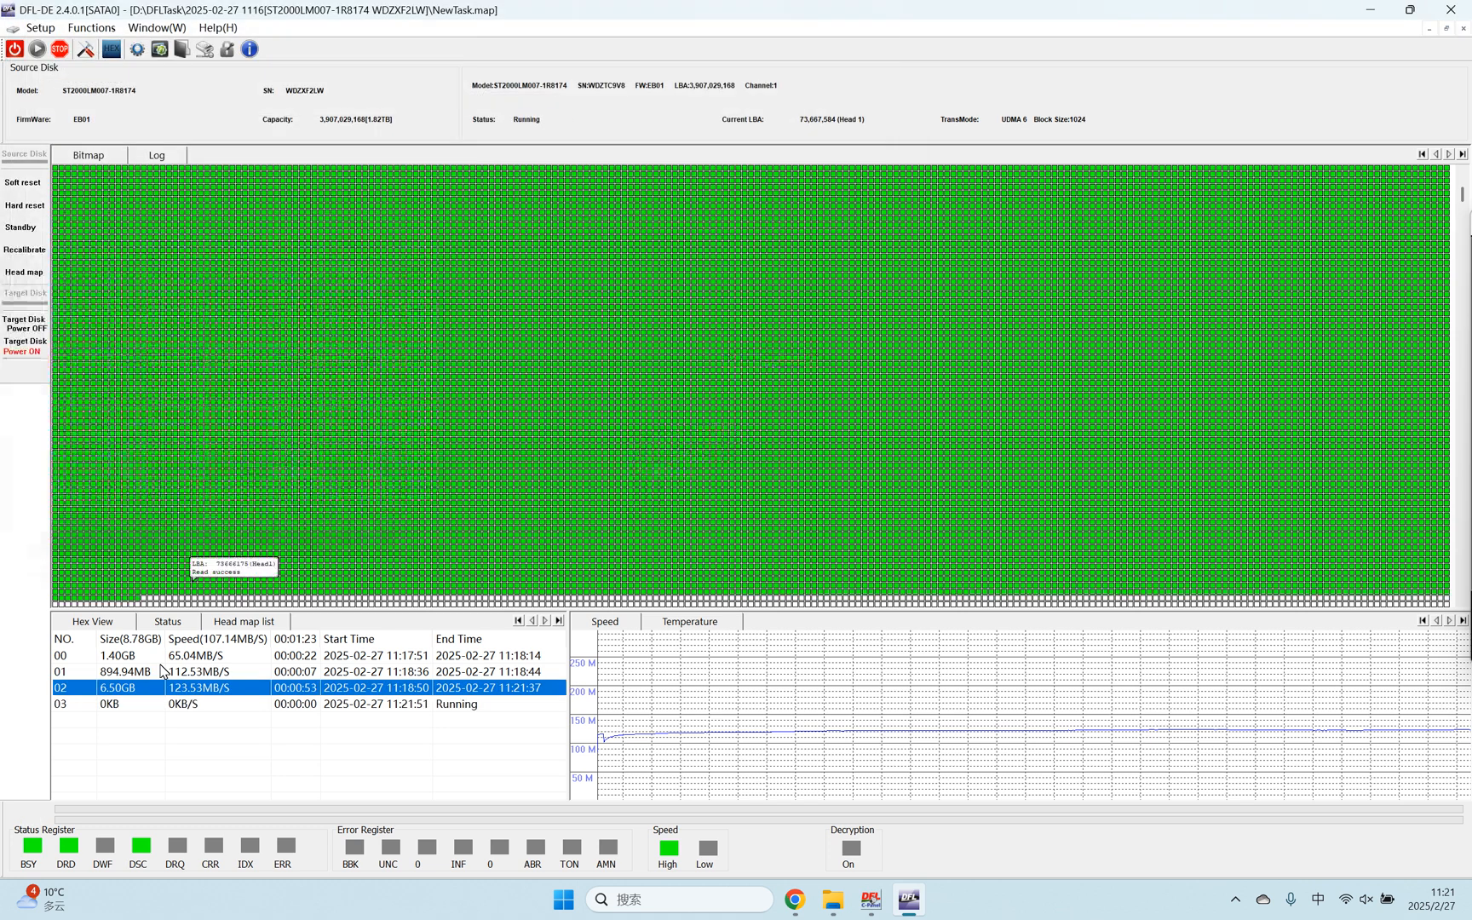
pyautogui.click(215, 707)
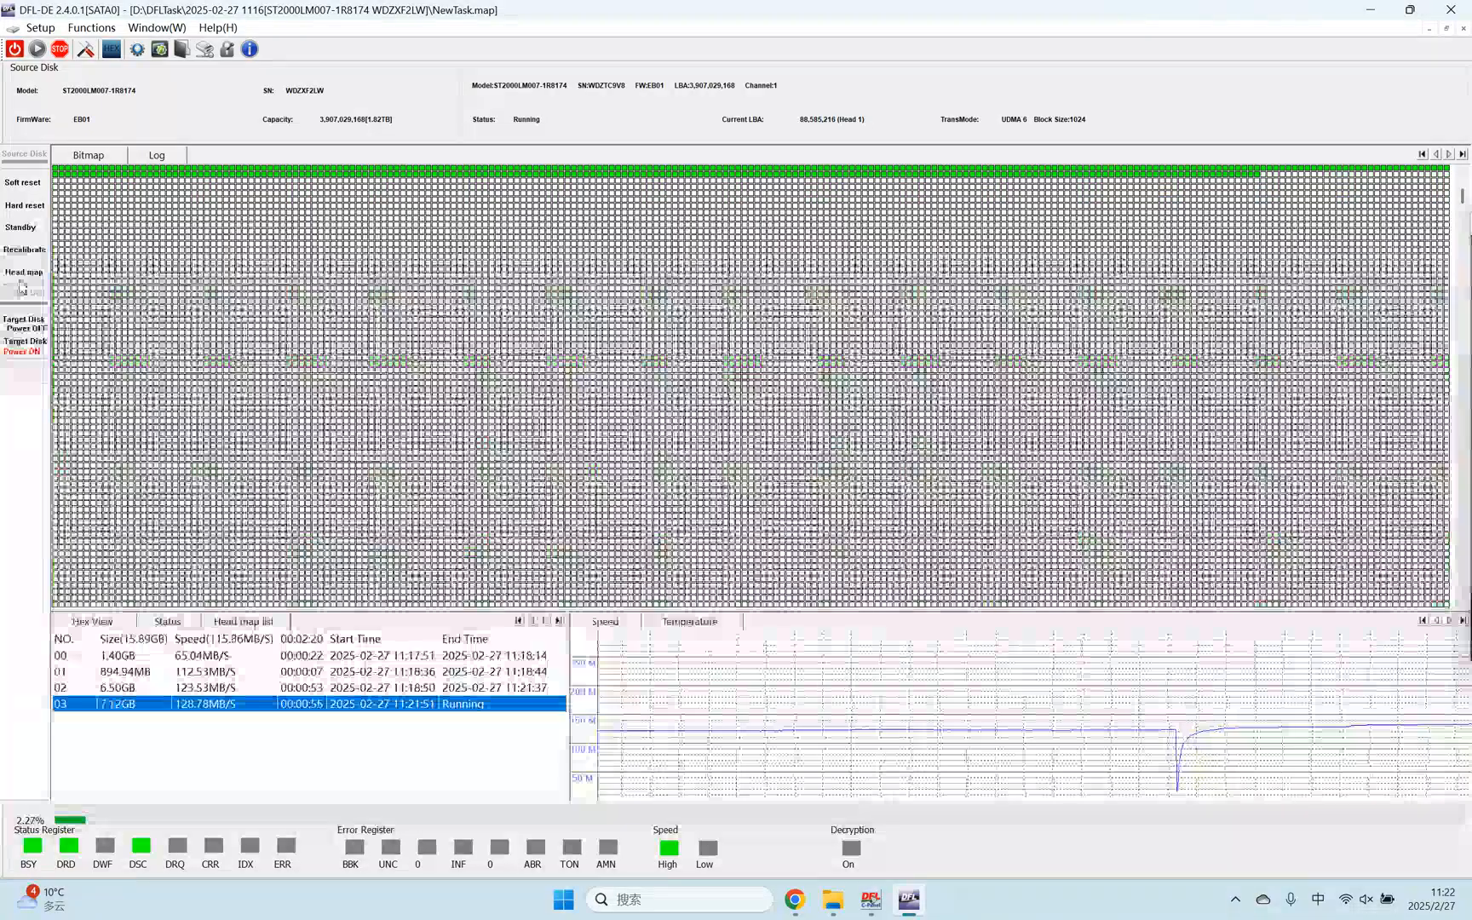
# Switch the selective head image from Head 1 to Head 2
pyautogui.click(22, 288)
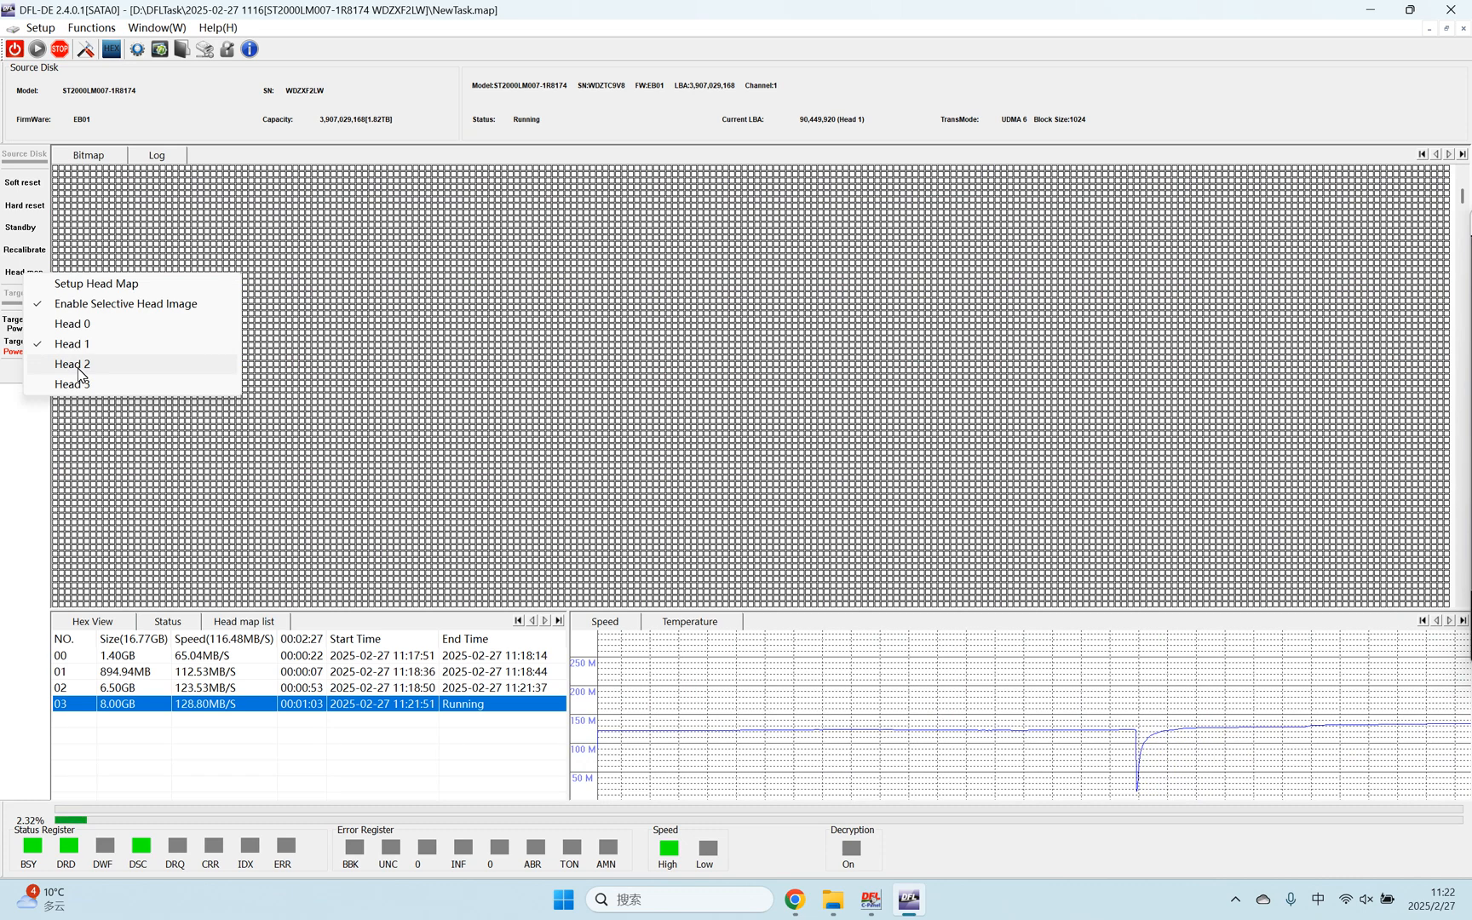
pyautogui.click(79, 367)
pyautogui.click(13, 271)
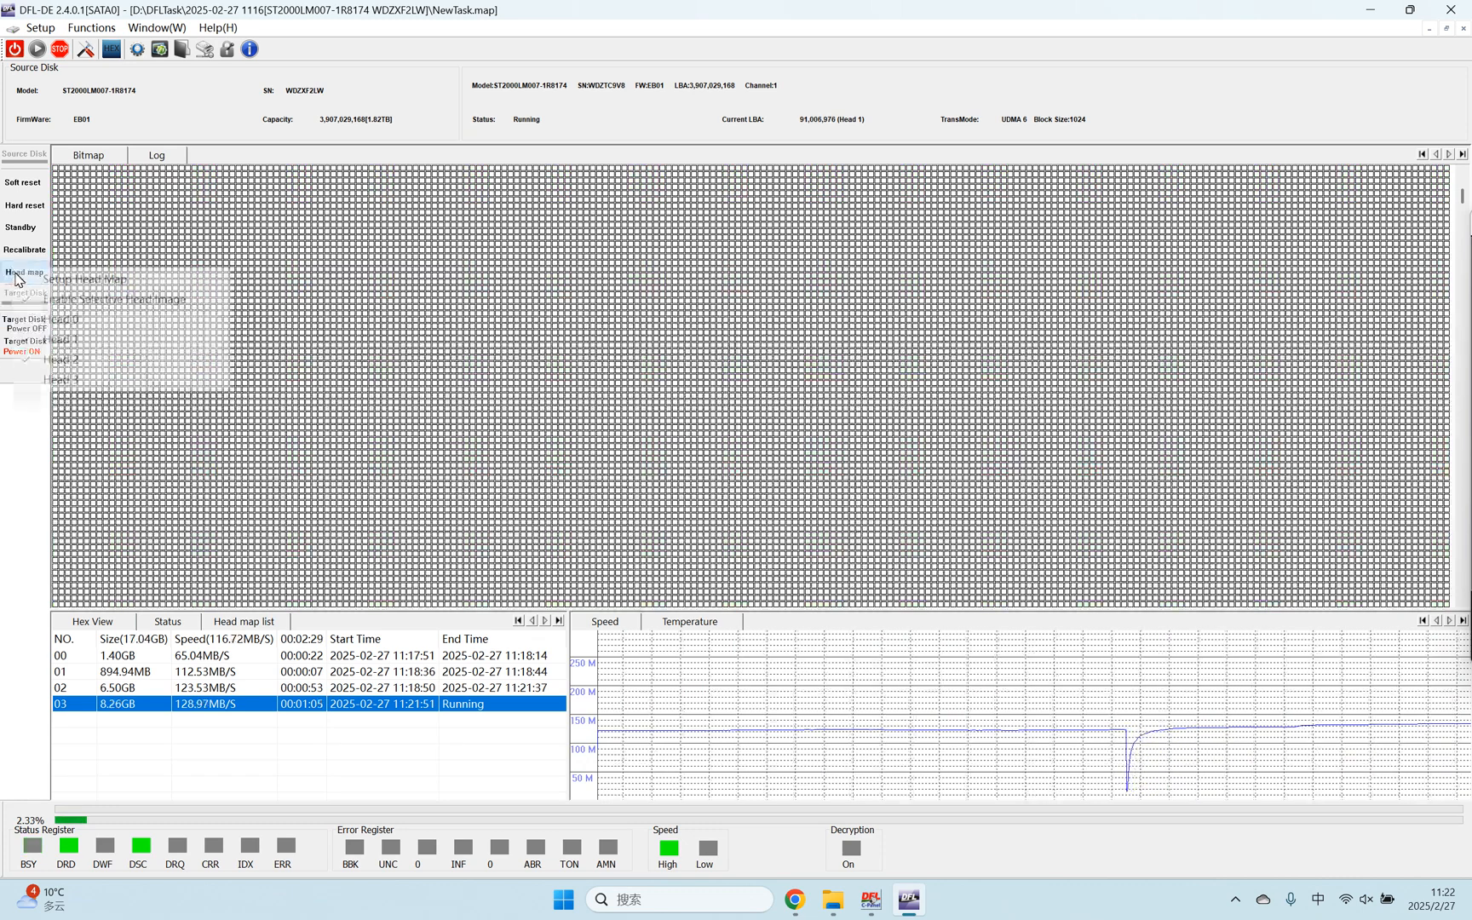
pyautogui.click(54, 341)
# Add Head 3 to the selective head image and exclude Head 2, keeping only Head 3
pyautogui.click(23, 273)
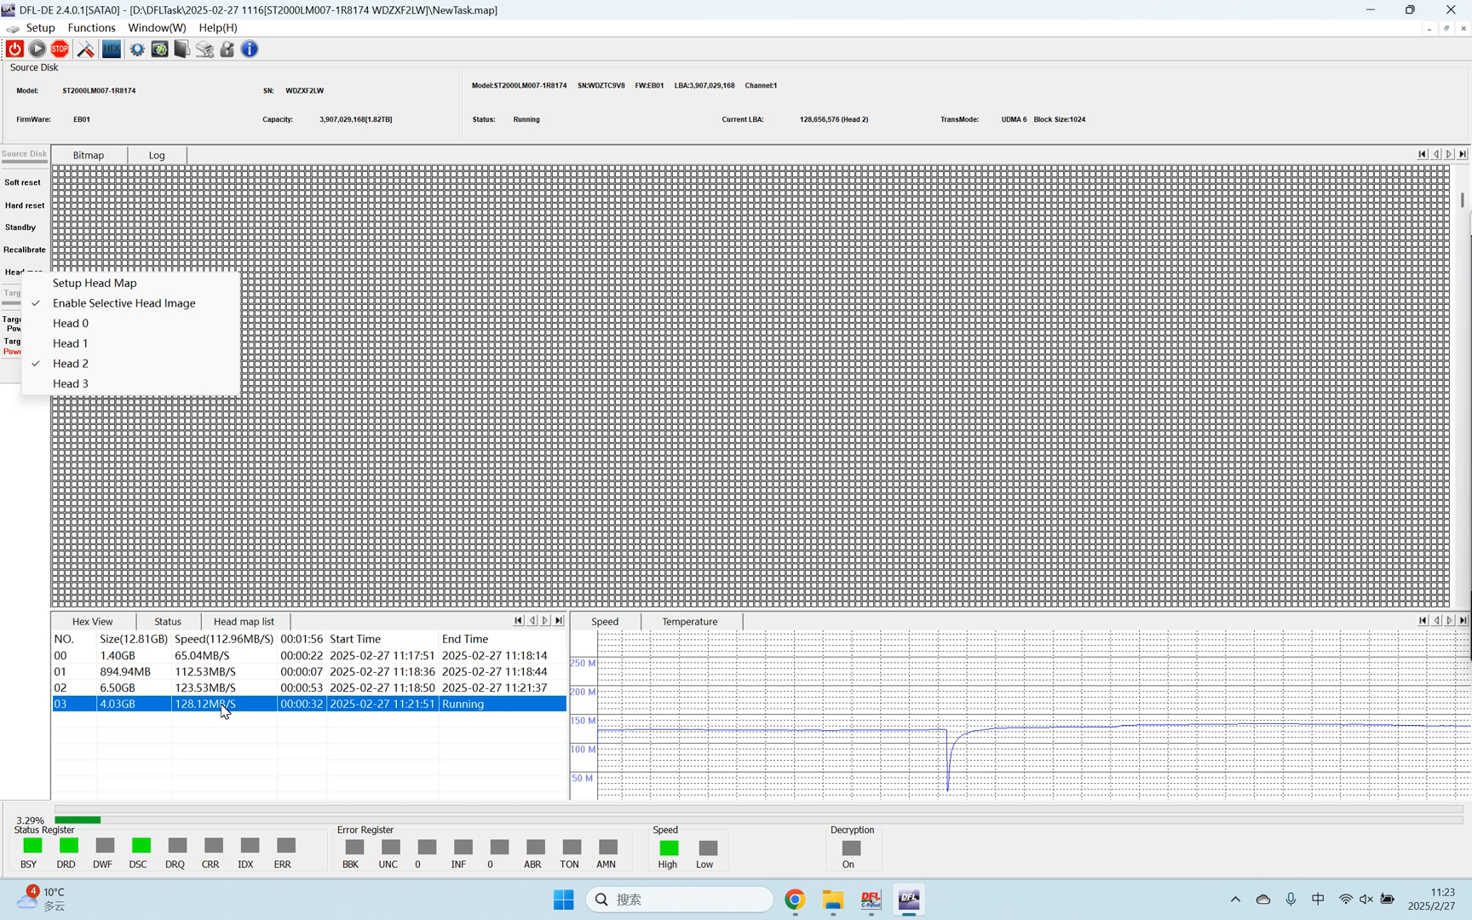
pyautogui.click(63, 385)
pyautogui.click(28, 273)
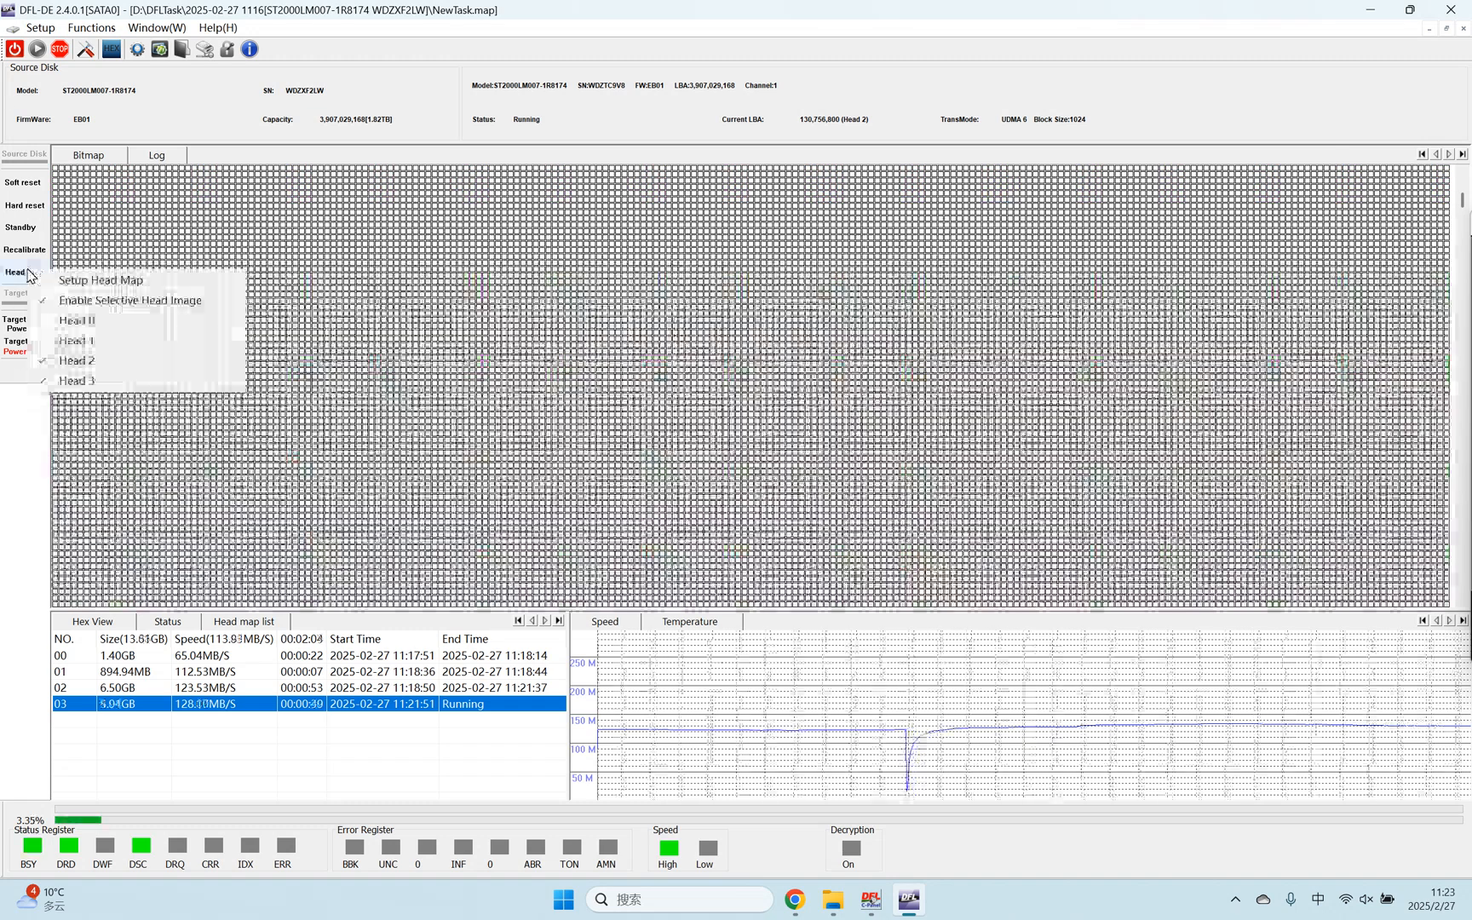
pyautogui.click(77, 361)
# Review the current imaging run and check which head is selected for selective imaging
pyautogui.click(25, 273)
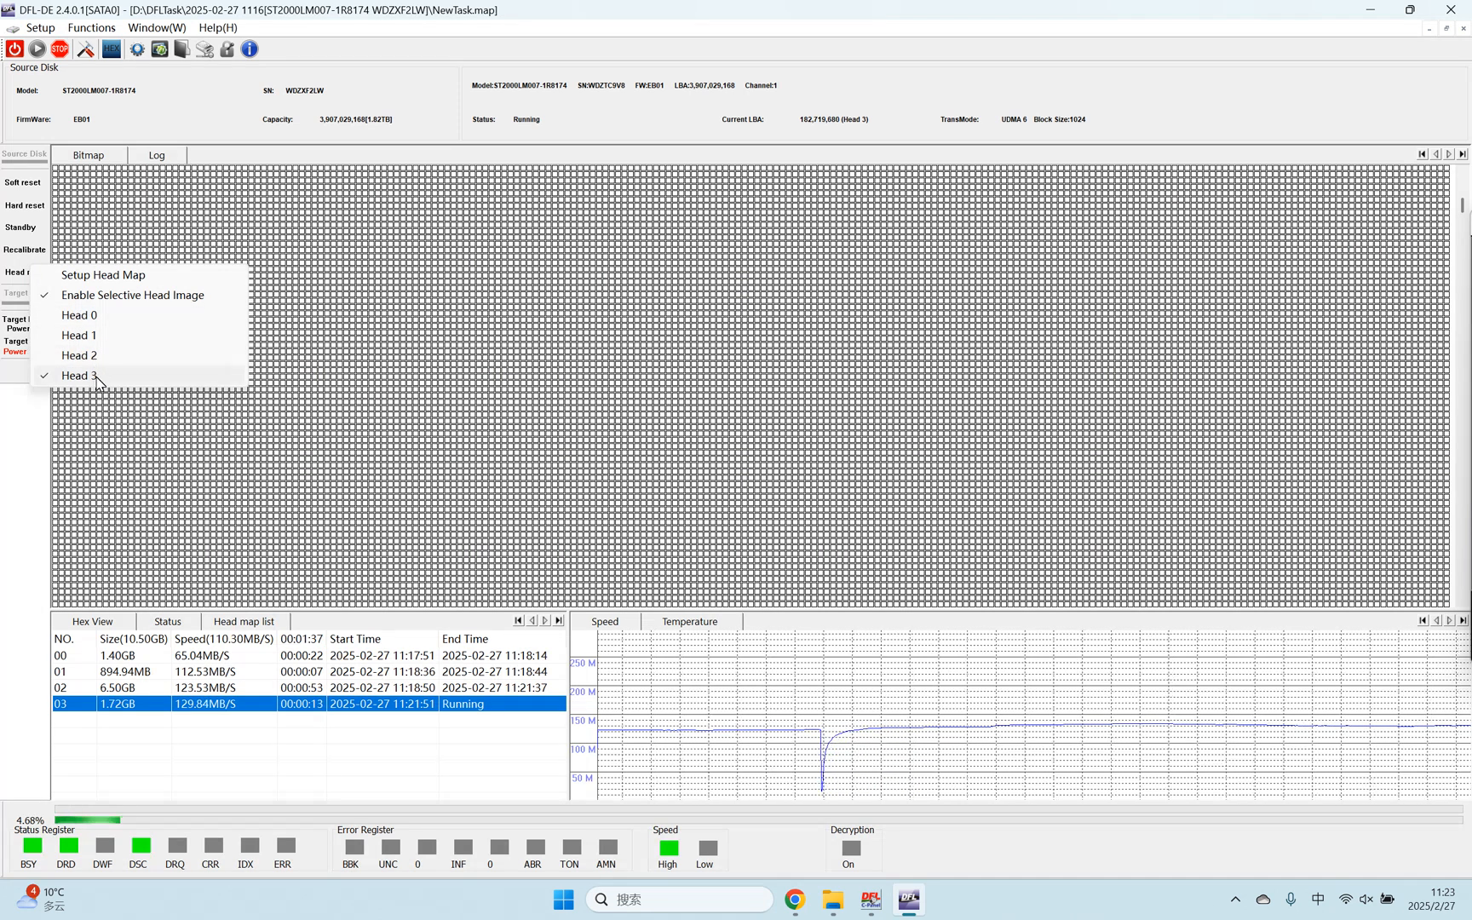
pyautogui.click(201, 707)
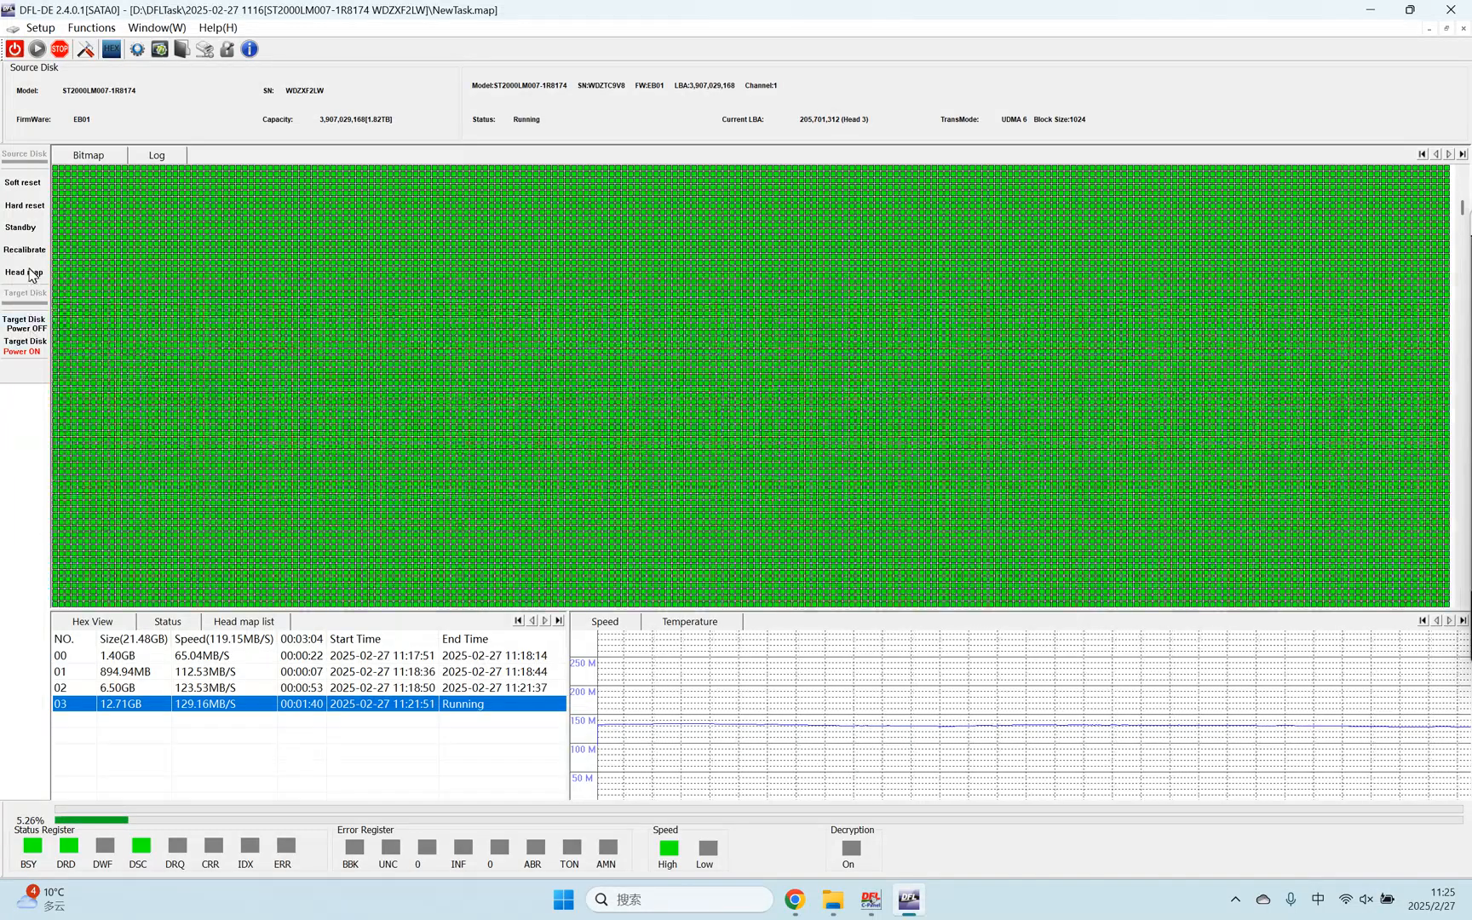
pyautogui.click(32, 274)
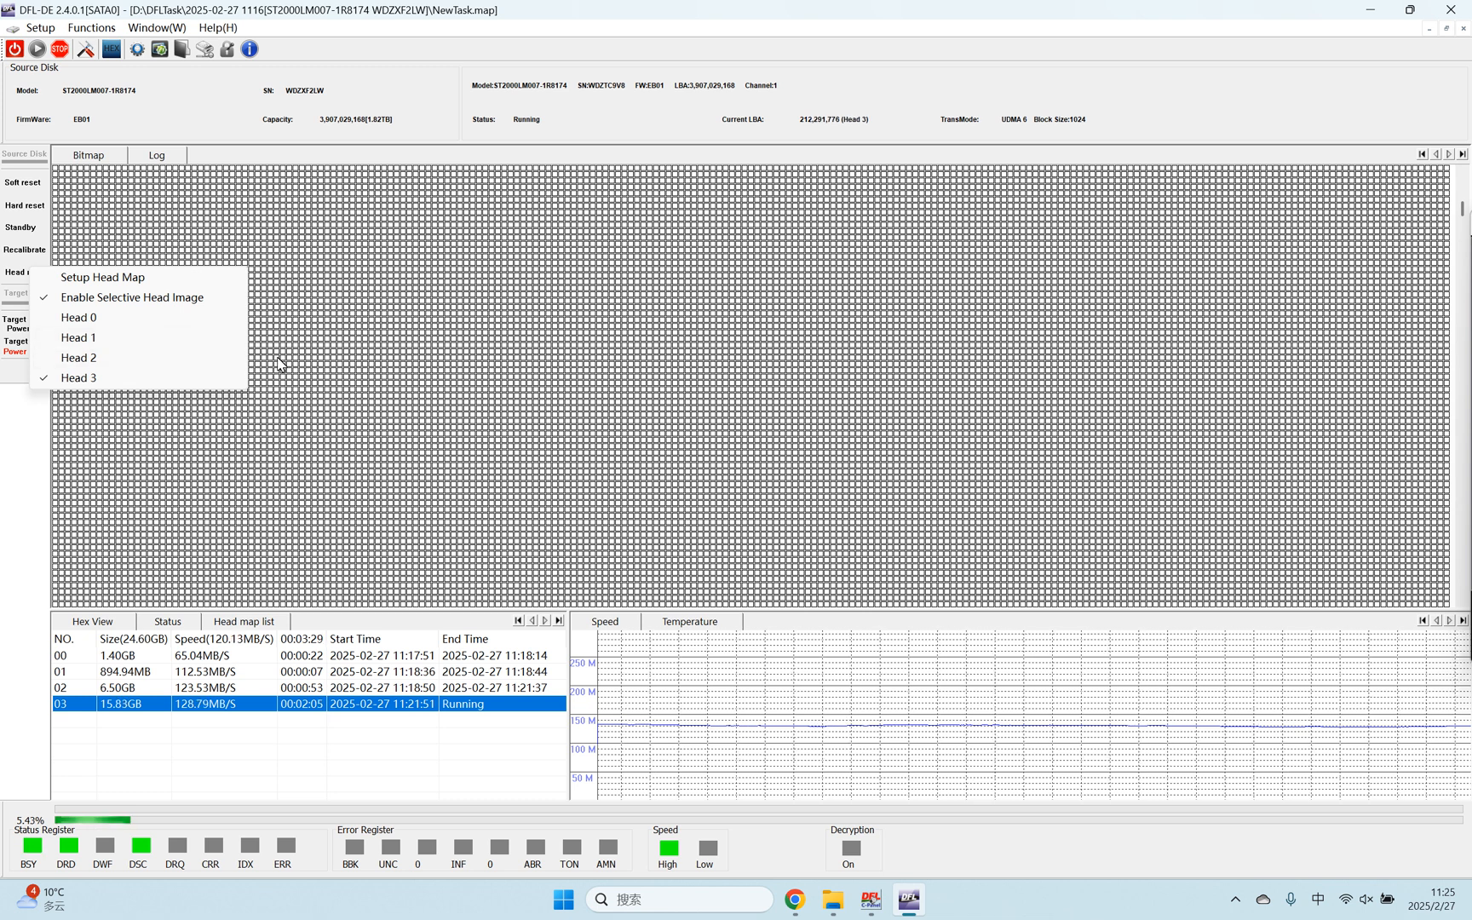
pyautogui.click(691, 433)
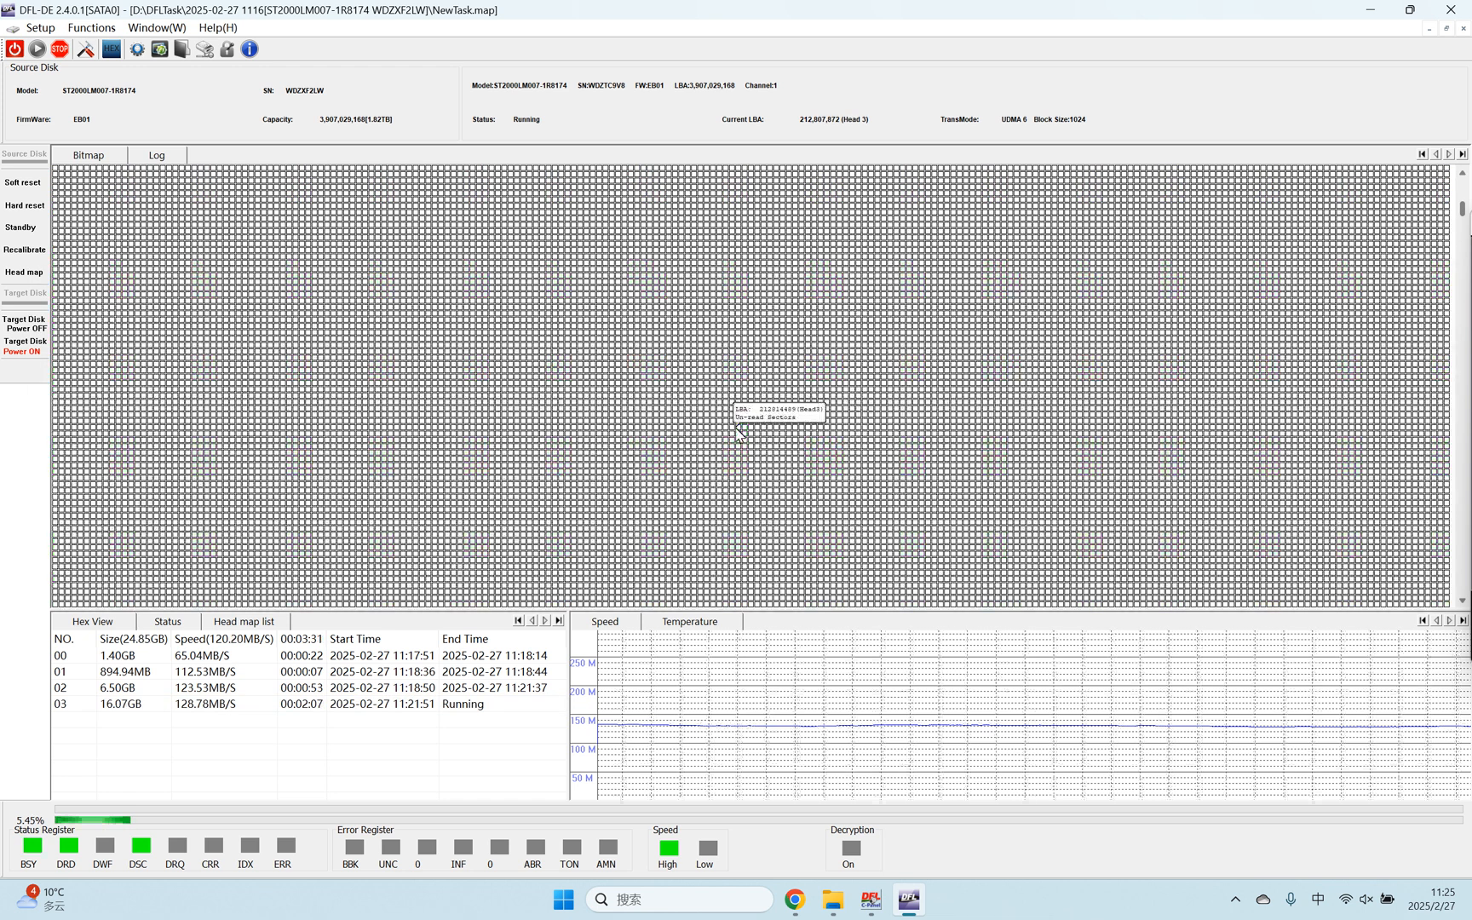